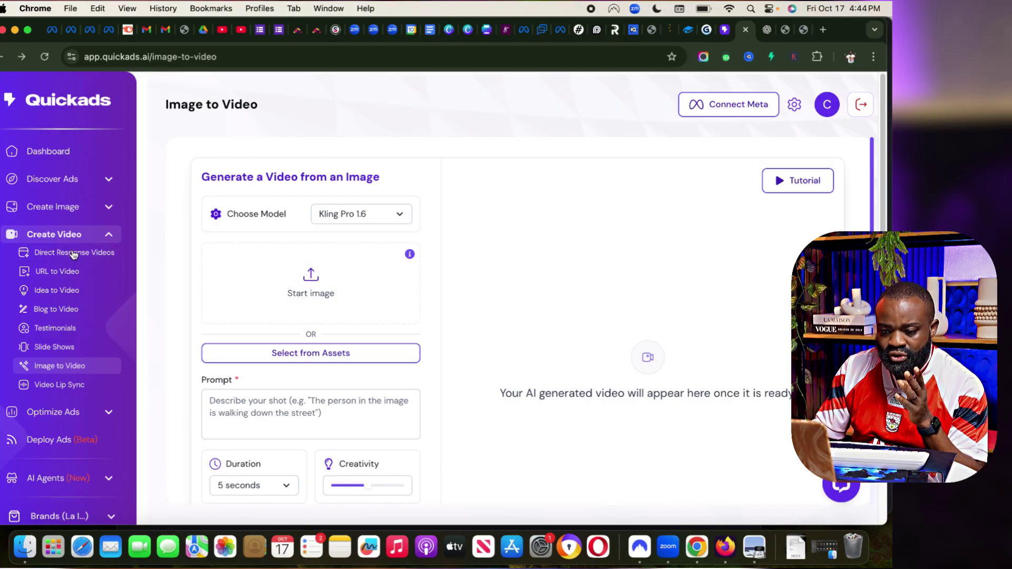
Open the Image to Video generator, keeping Kling Pro 1.6 as the model
click(95, 236)
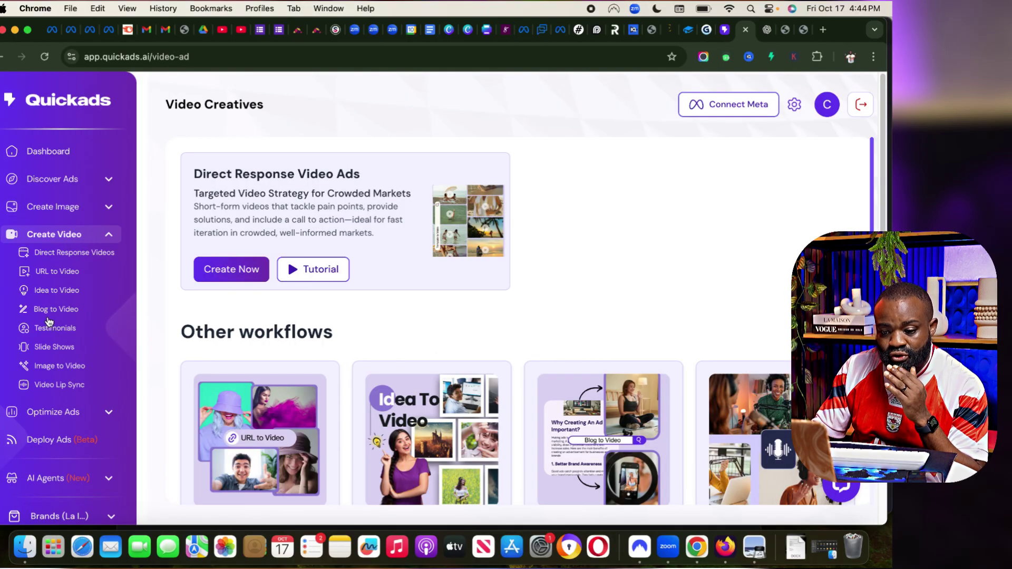
click(47, 368)
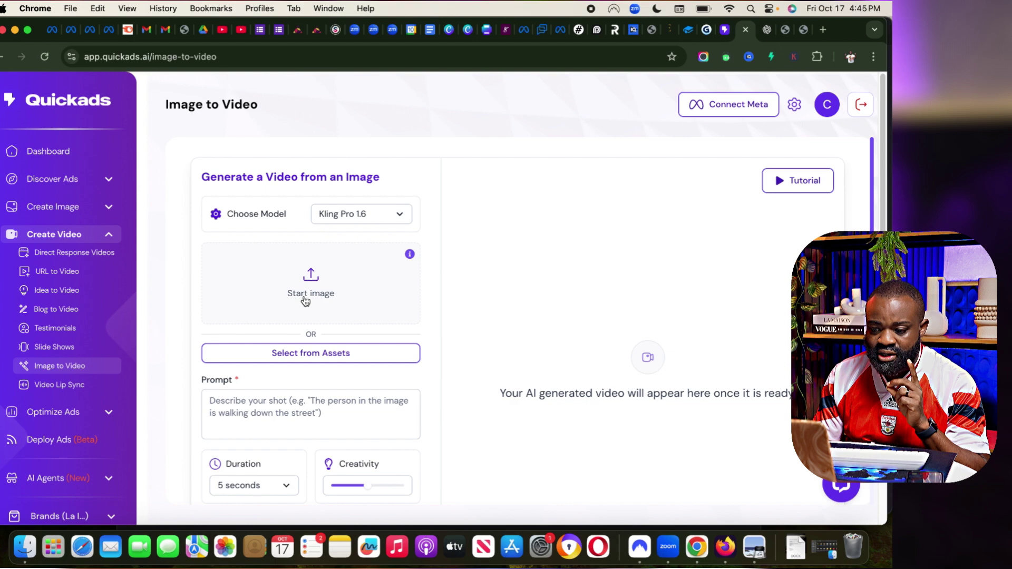
click(335, 222)
click(341, 220)
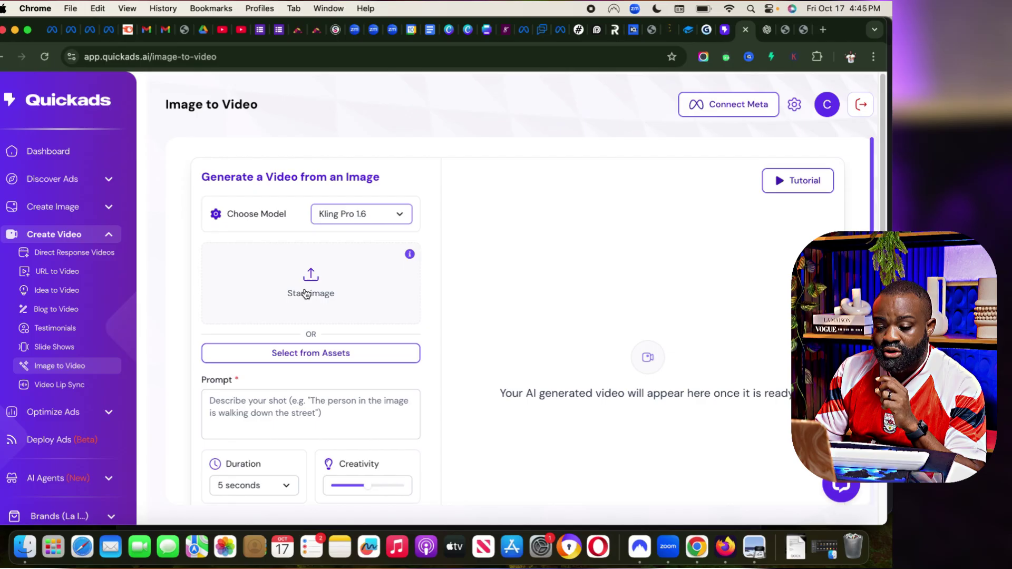
Upload couple_using_tonicgreens.png from Downloads as the start image
click(397, 280)
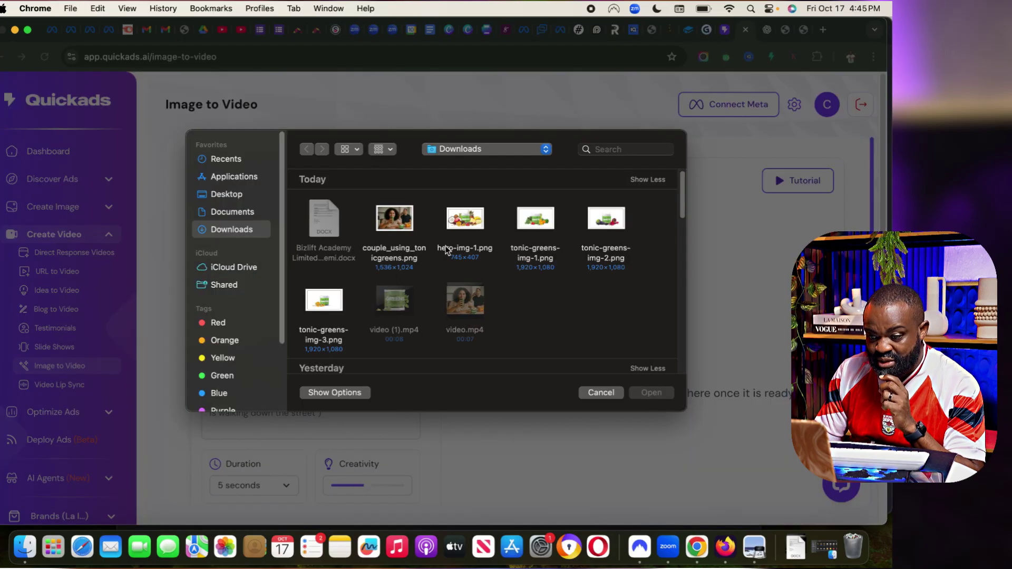
click(413, 222)
click(652, 393)
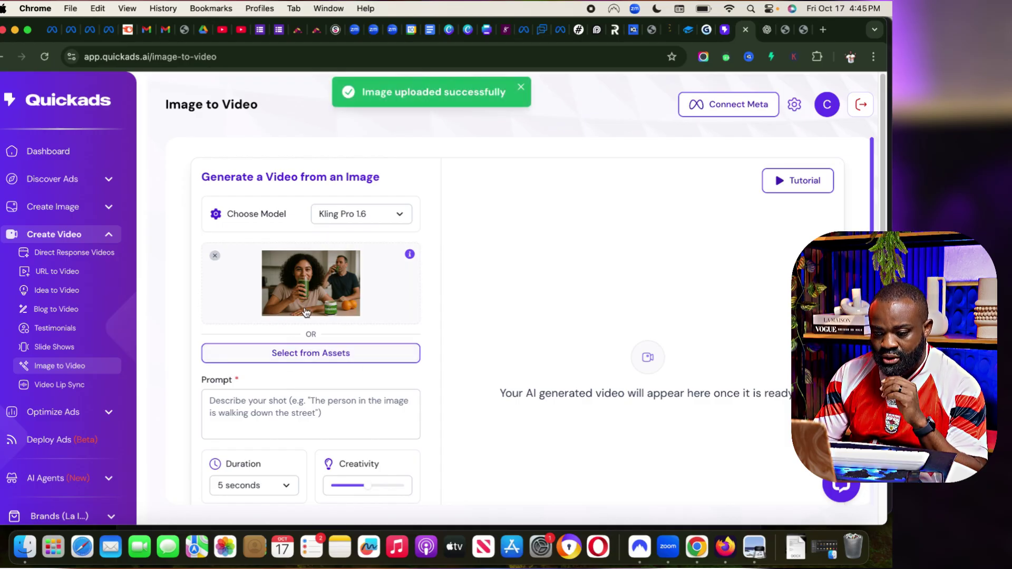
click(258, 395)
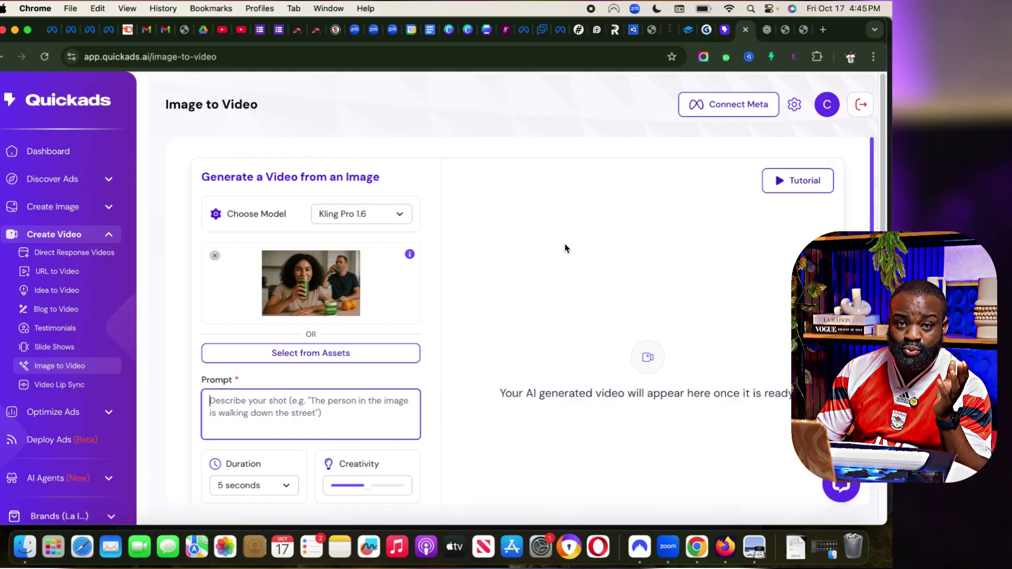
In ChatGPT, find the one-paragraph Tonic Greens kitchen-scene prompt
click(767, 30)
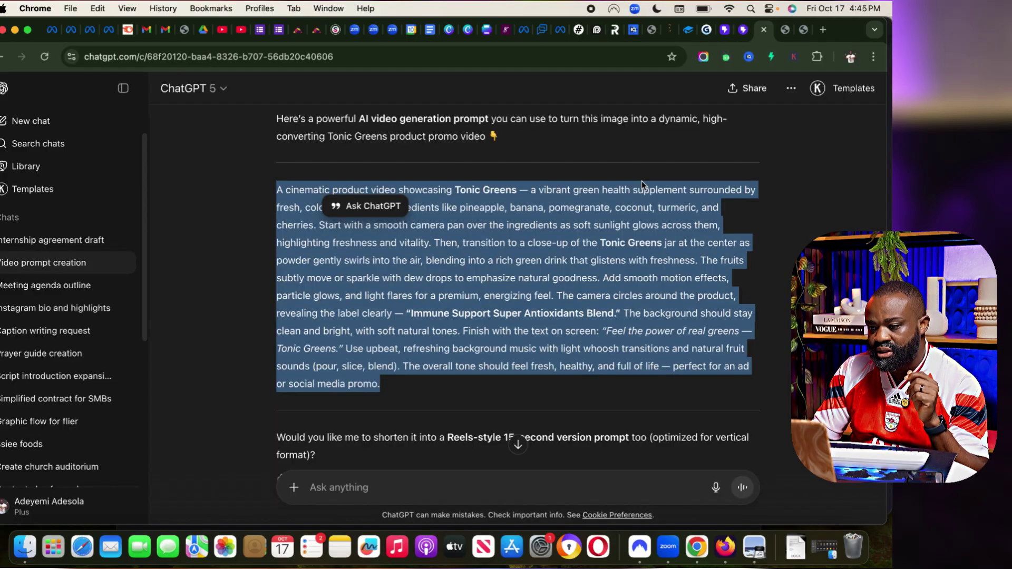
scroll(472, 287, up, 20)
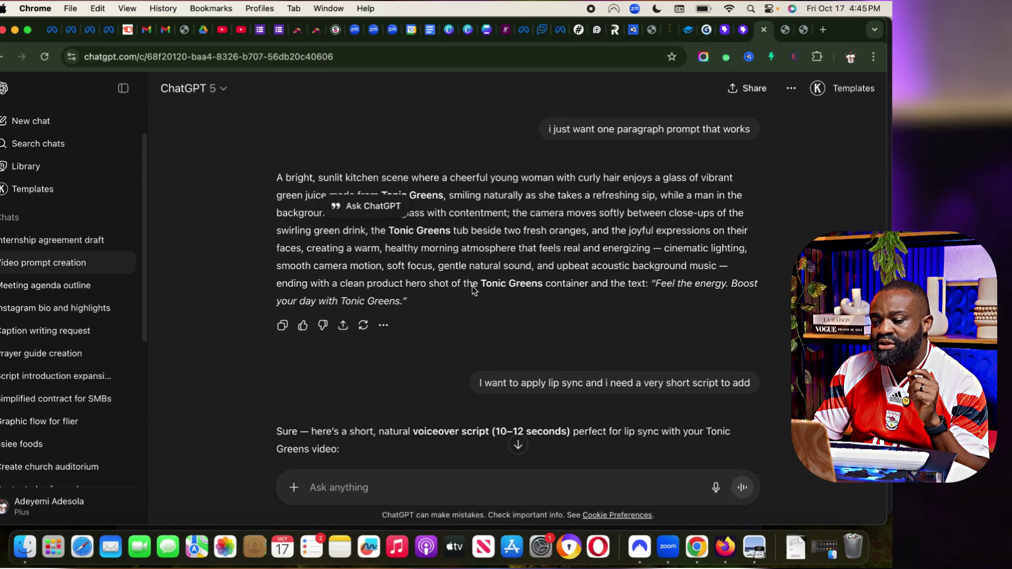
scroll(472, 287, up, 20)
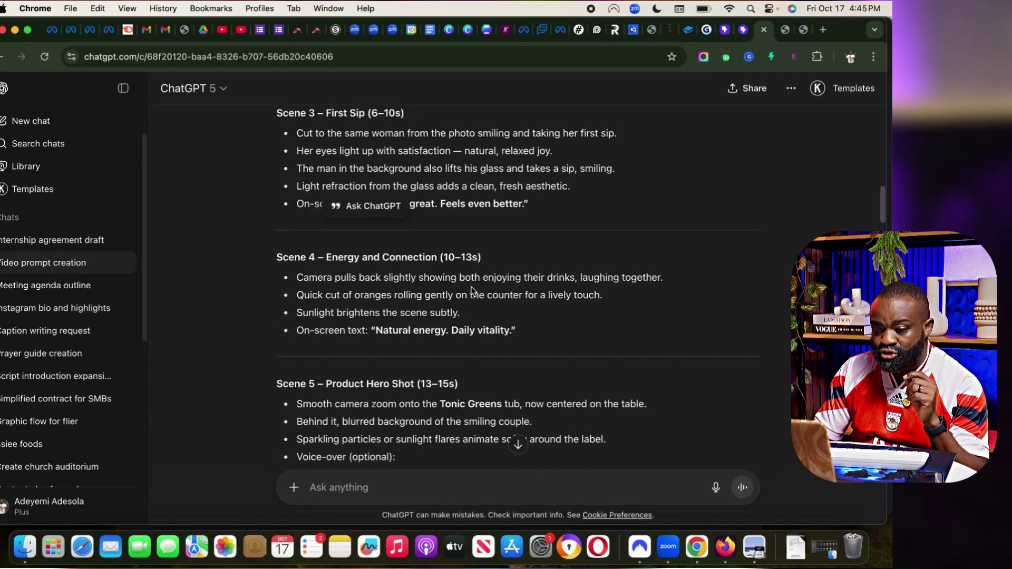
scroll(472, 287, up, 10)
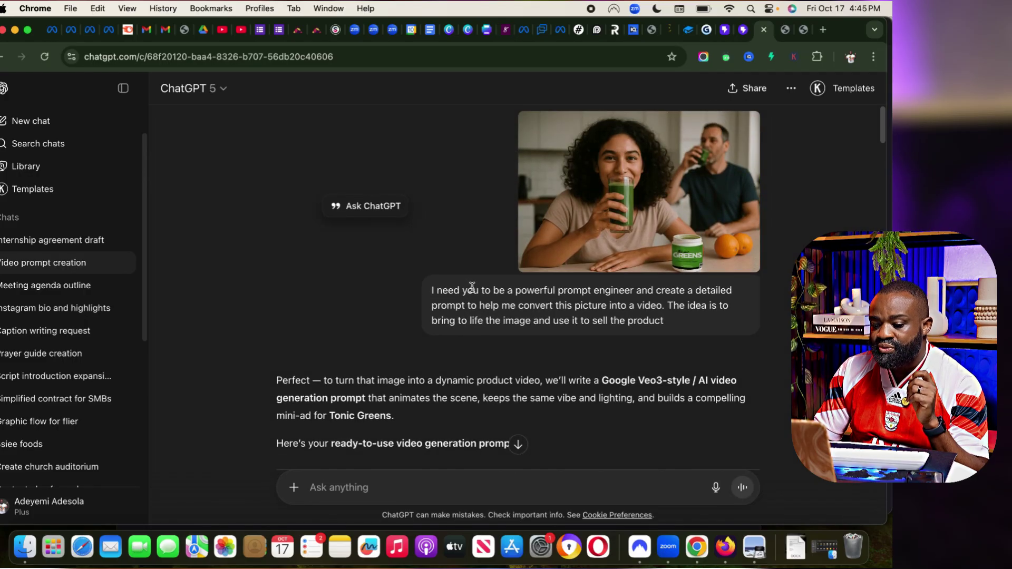
scroll(473, 286, down, 7)
scroll(472, 286, up, 9)
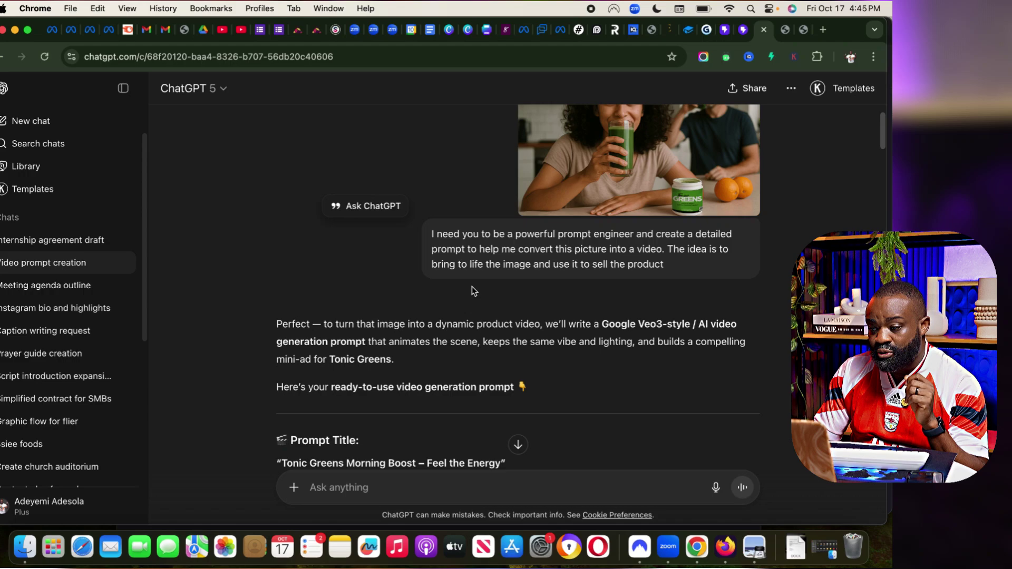
scroll(473, 290, down, 15)
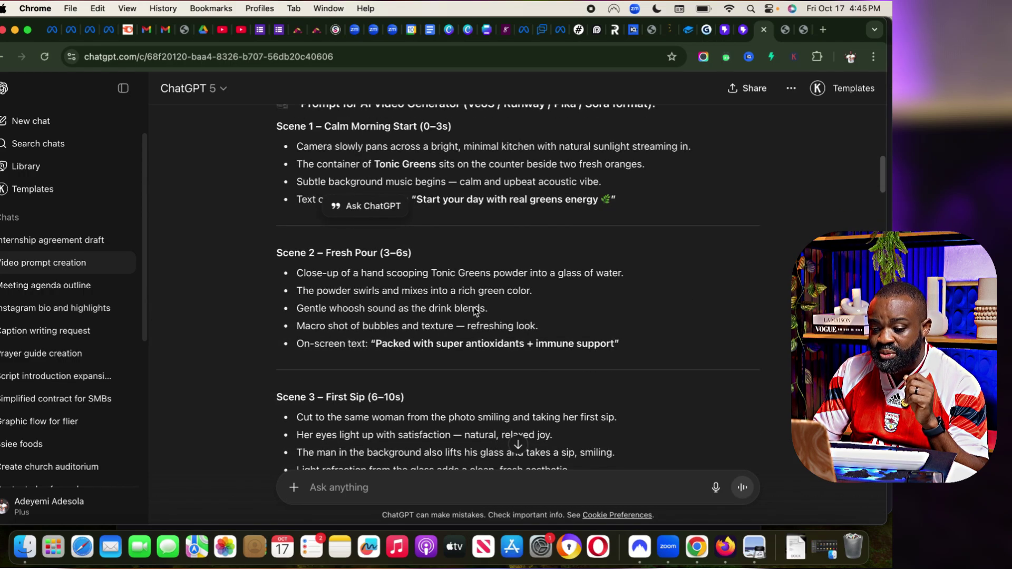
scroll(474, 312, down, 12)
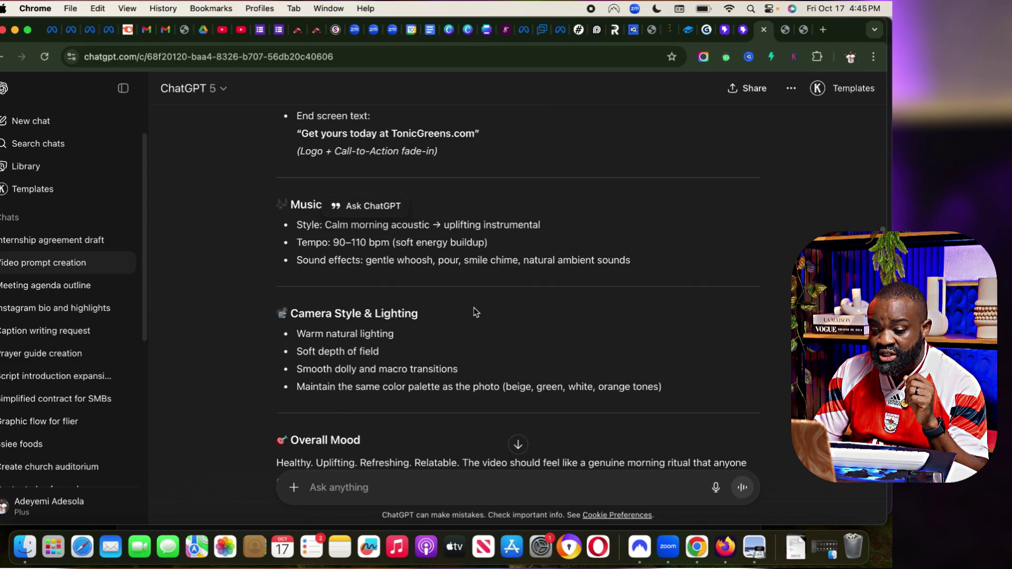
scroll(432, 313, up, 1)
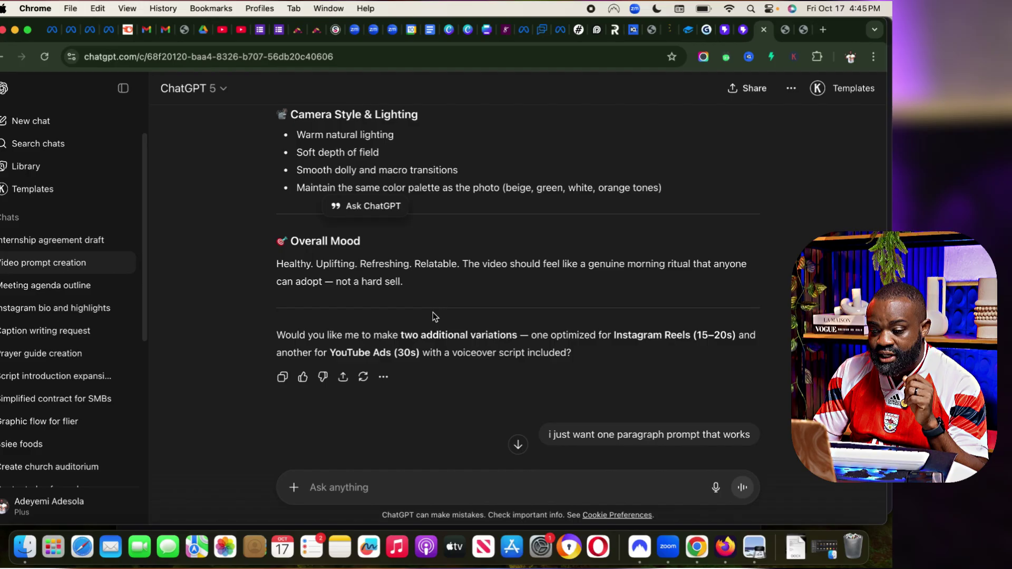
scroll(433, 312, down, 5)
scroll(432, 315, down, 1)
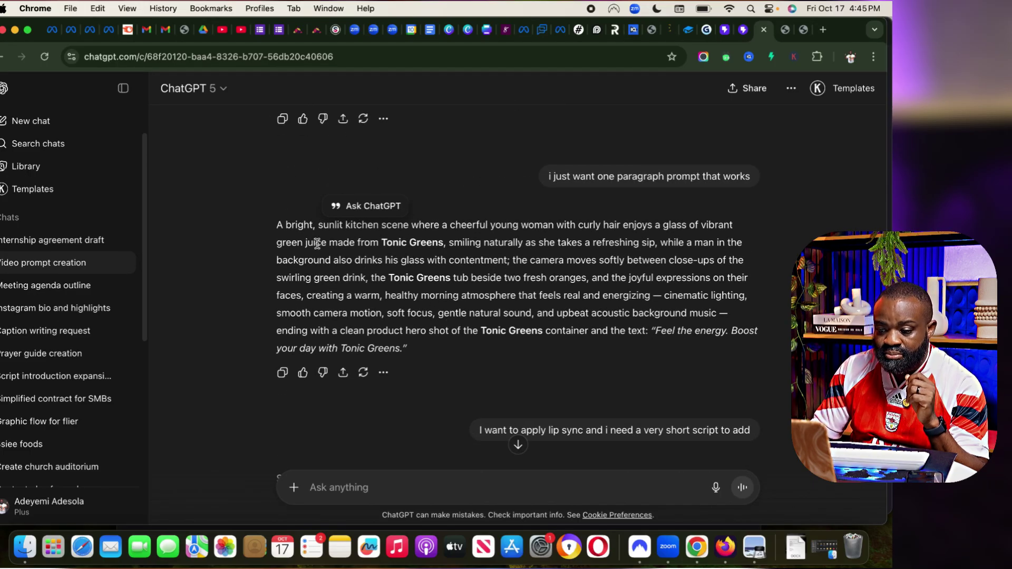
Copy that kitchen-scene prompt paragraph and return to the Quickads tab
drag(278, 225, 410, 349)
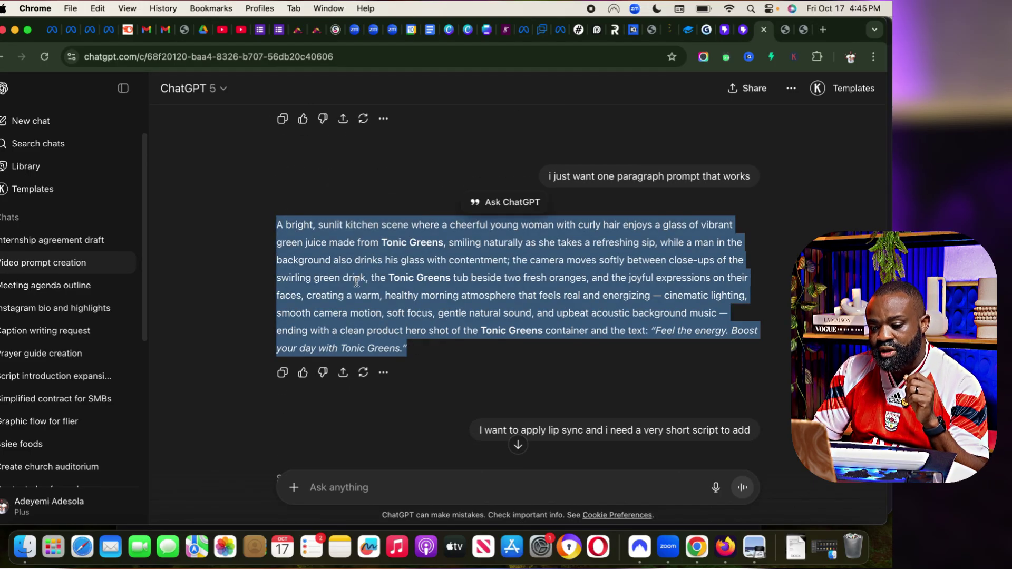
right_click(356, 279)
click(380, 313)
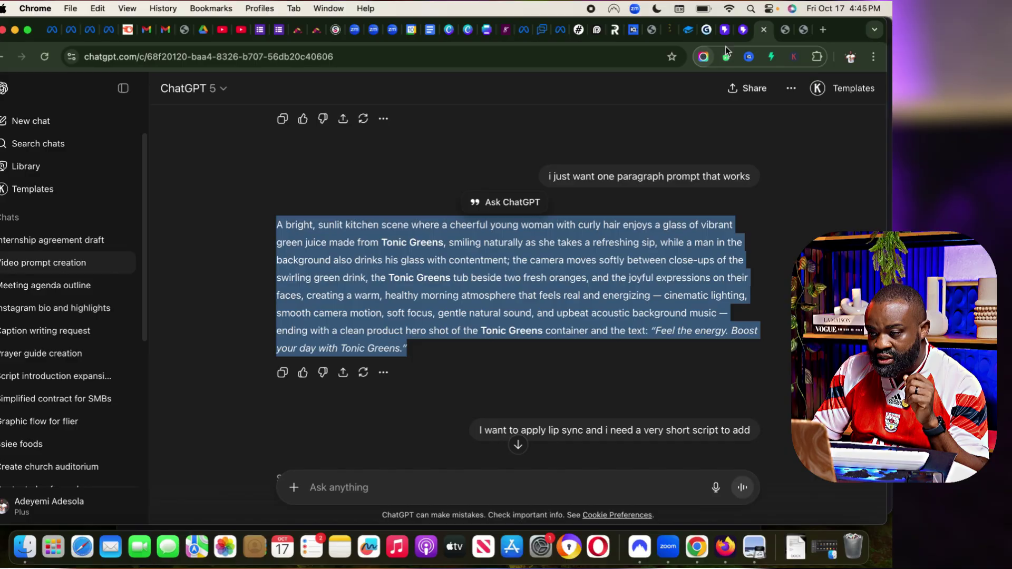
click(743, 30)
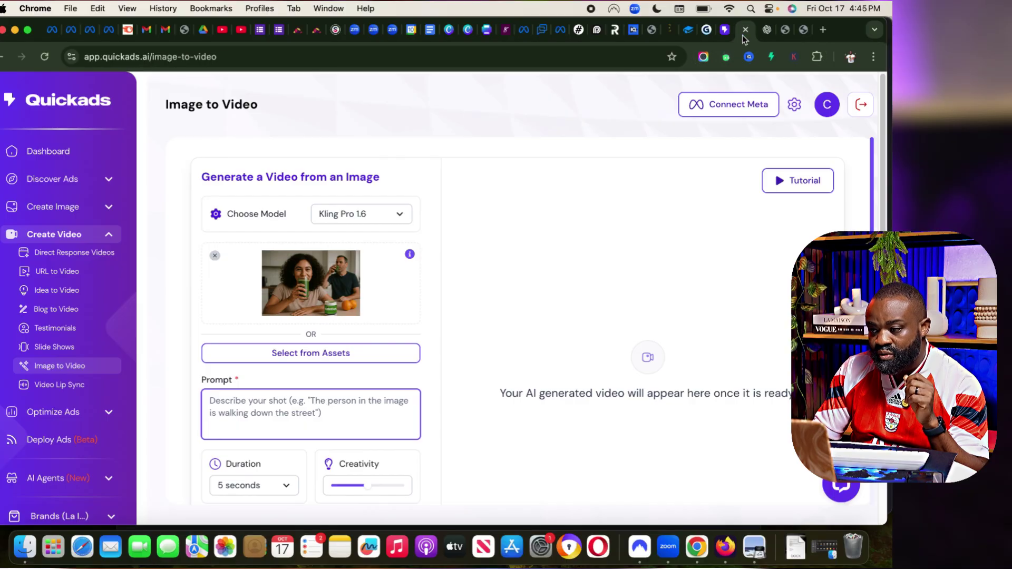
Paste the copied Tonic Greens prompt and set the video duration to 10 seconds
click(312, 407)
key(super+v)
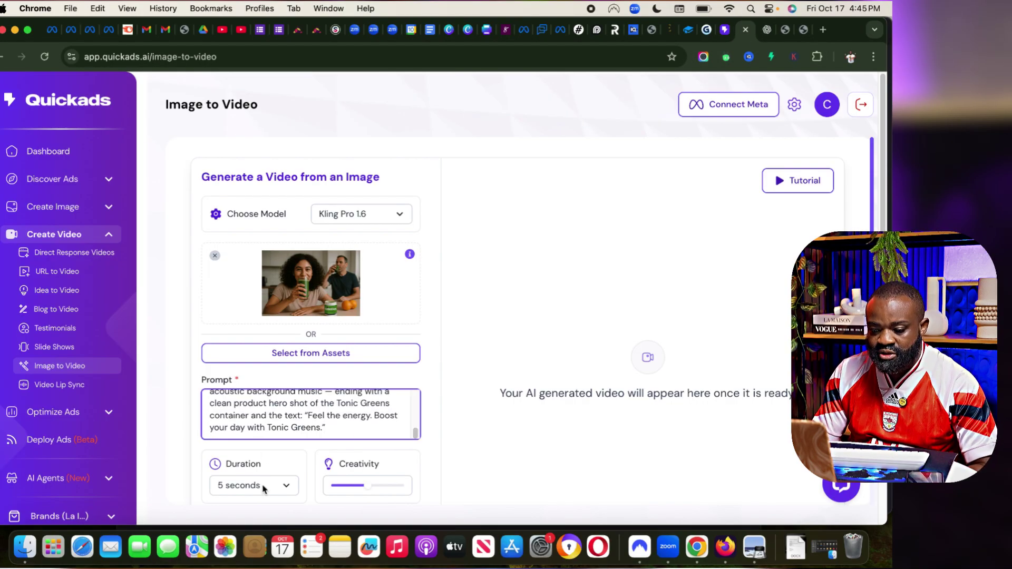
click(263, 483)
click(253, 501)
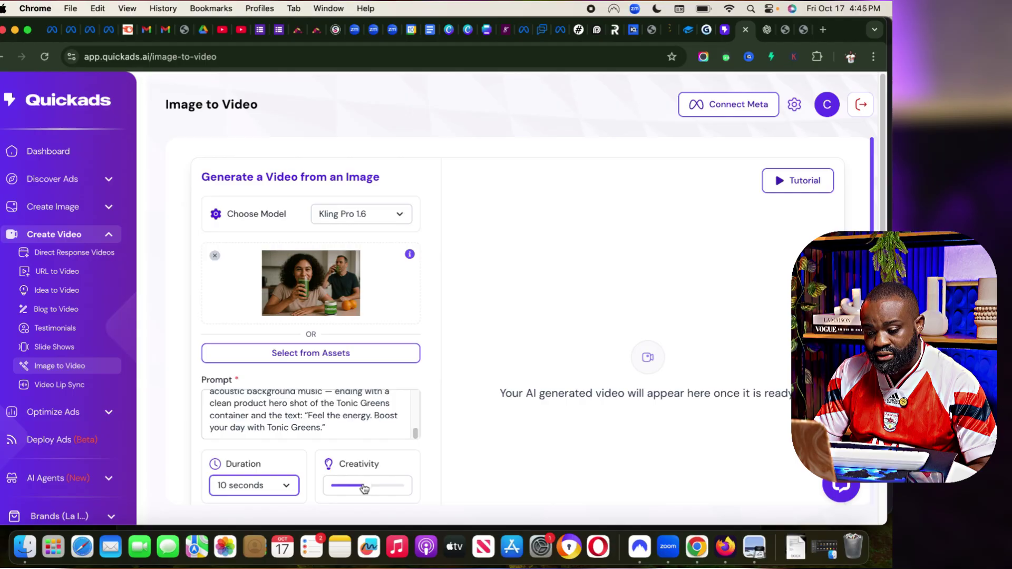
Raise creativity from 0.5 to 0.7 and generate the video
mouse_move(369, 487)
drag(373, 489, 381, 490)
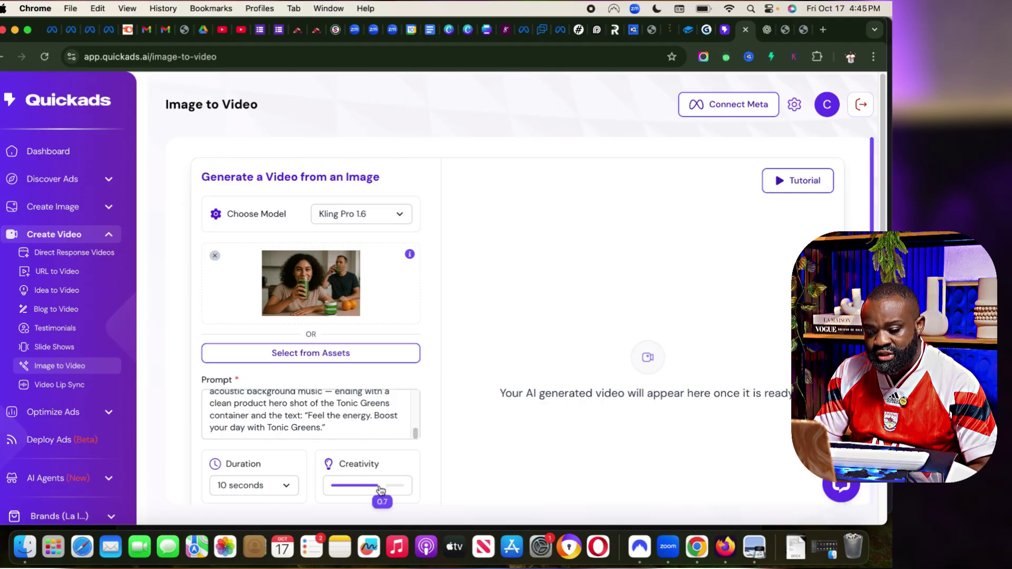
scroll(411, 464, down, 2)
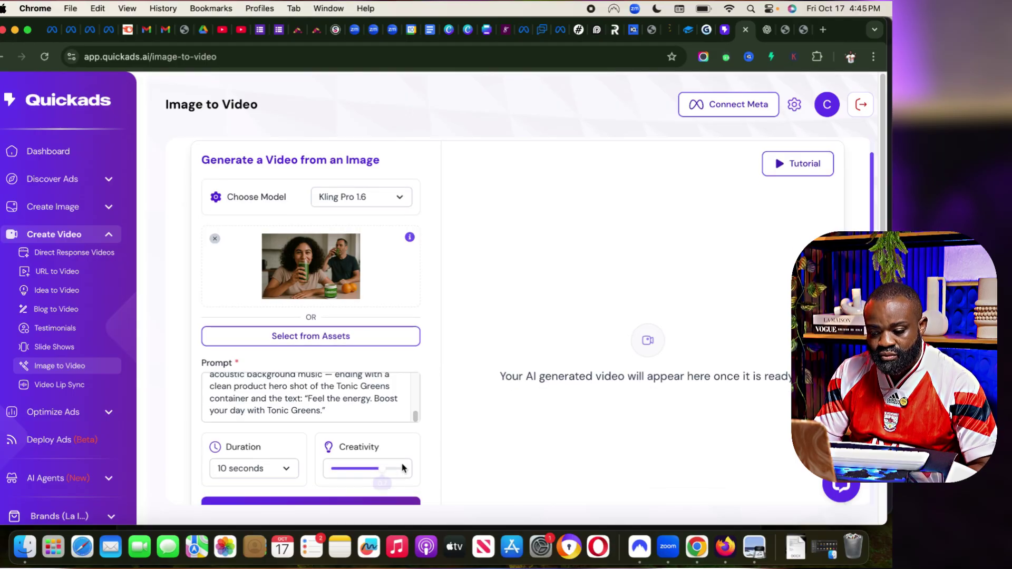
click(333, 488)
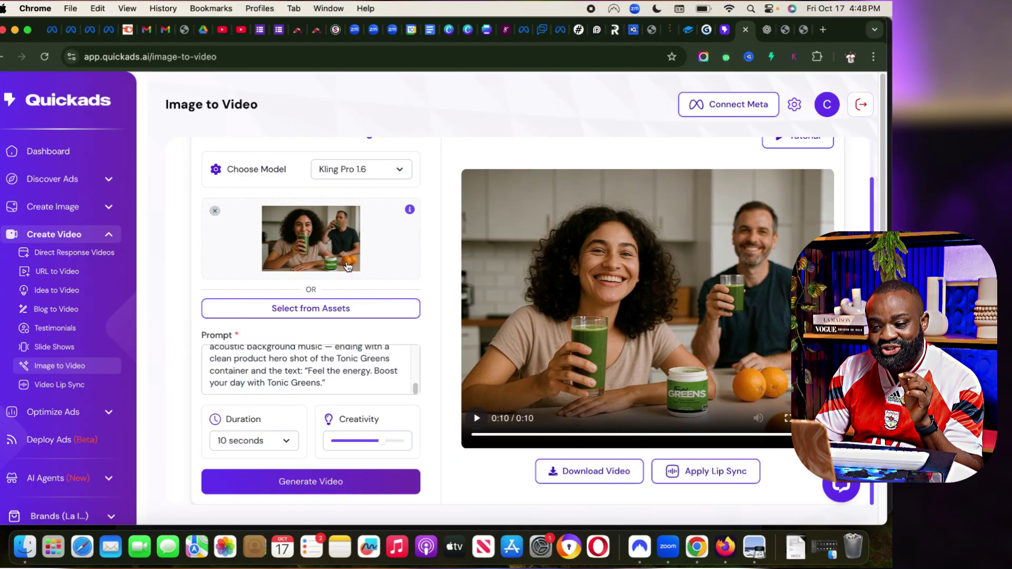
click(785, 29)
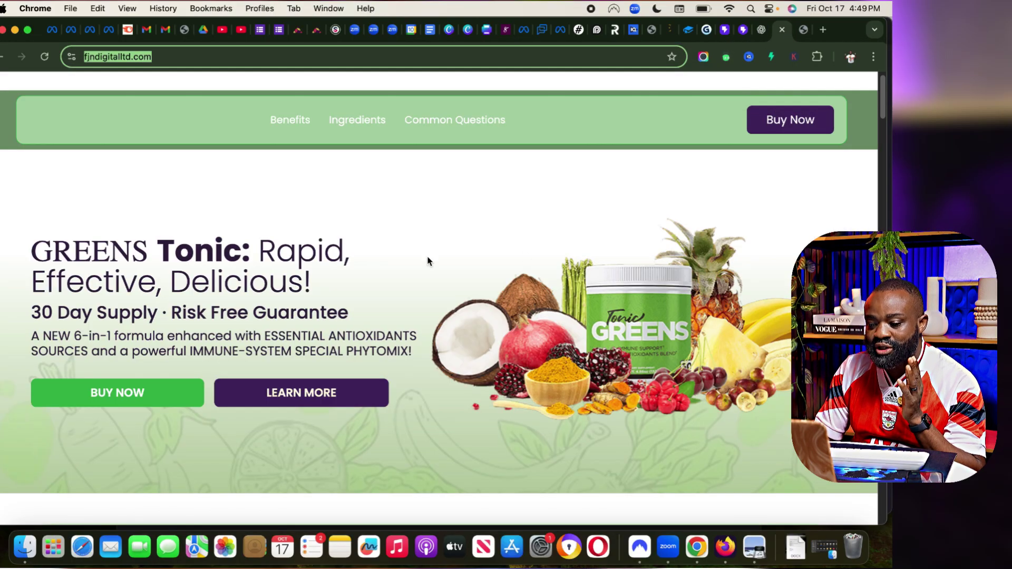
scroll(428, 262, down, 10)
scroll(426, 258, down, 6)
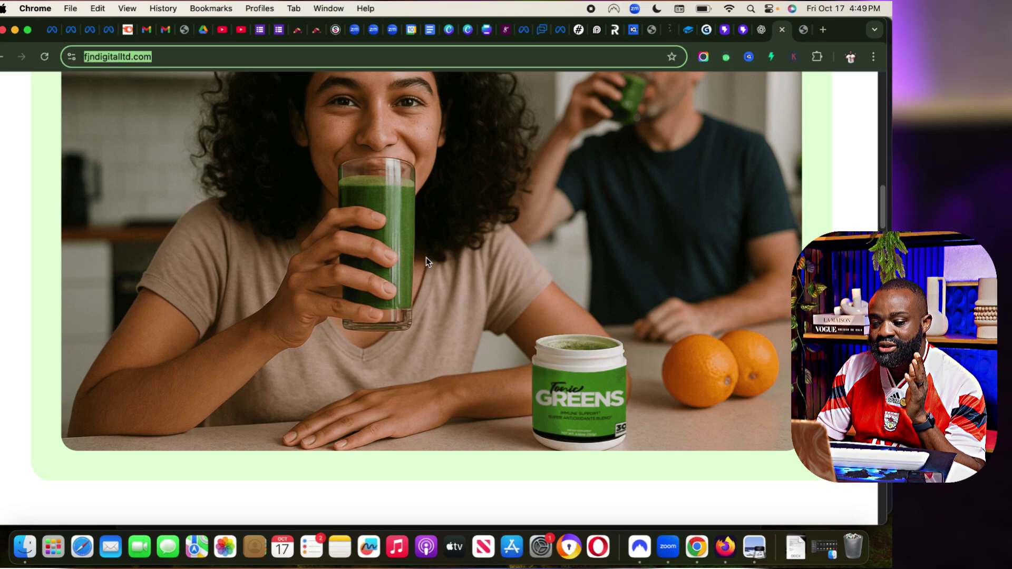
scroll(426, 259, up, 3)
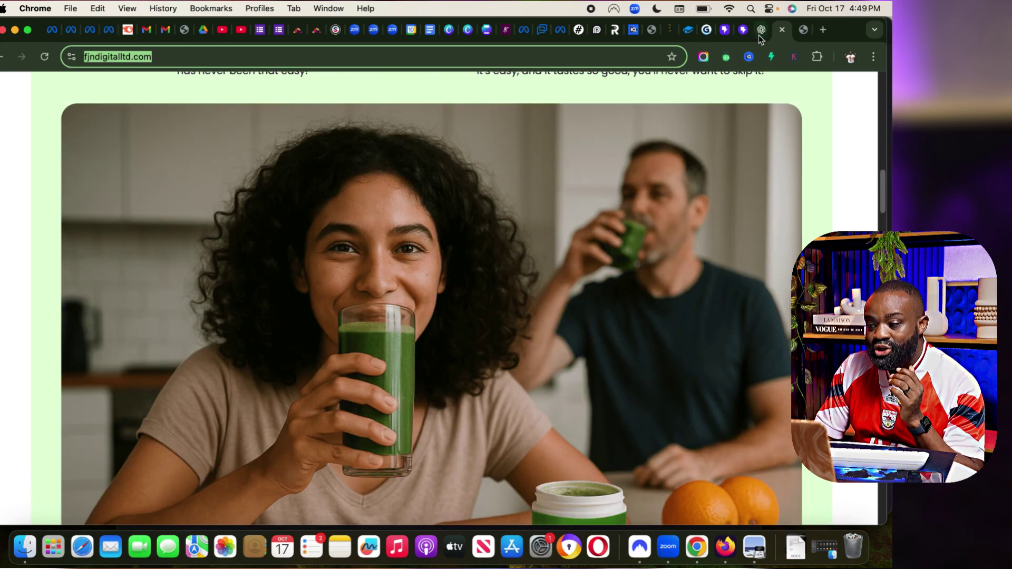
click(743, 30)
click(477, 419)
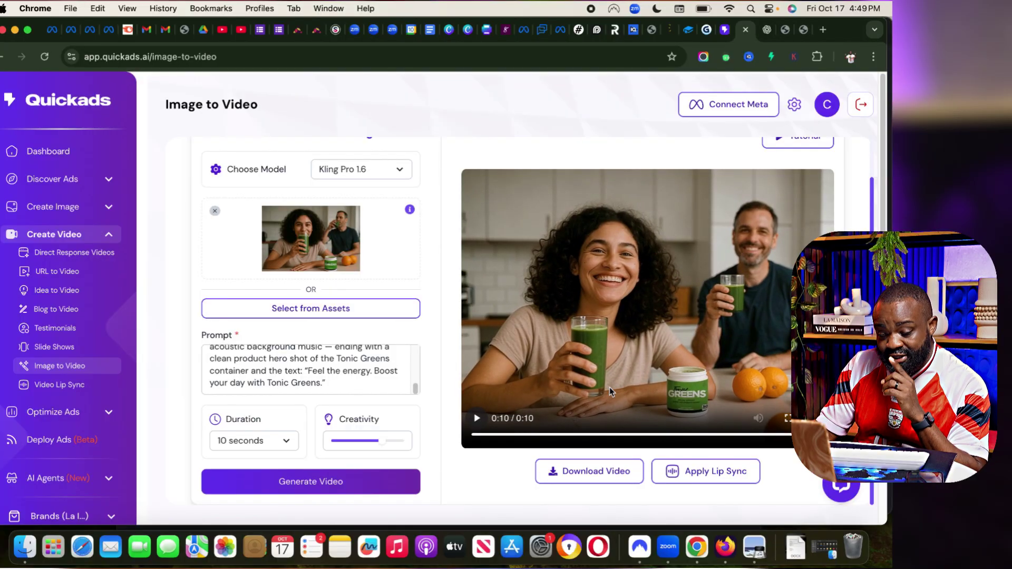
Download the generated Tonic Greens clip, then go to Video Lip Sync
scroll(609, 387, down, 1)
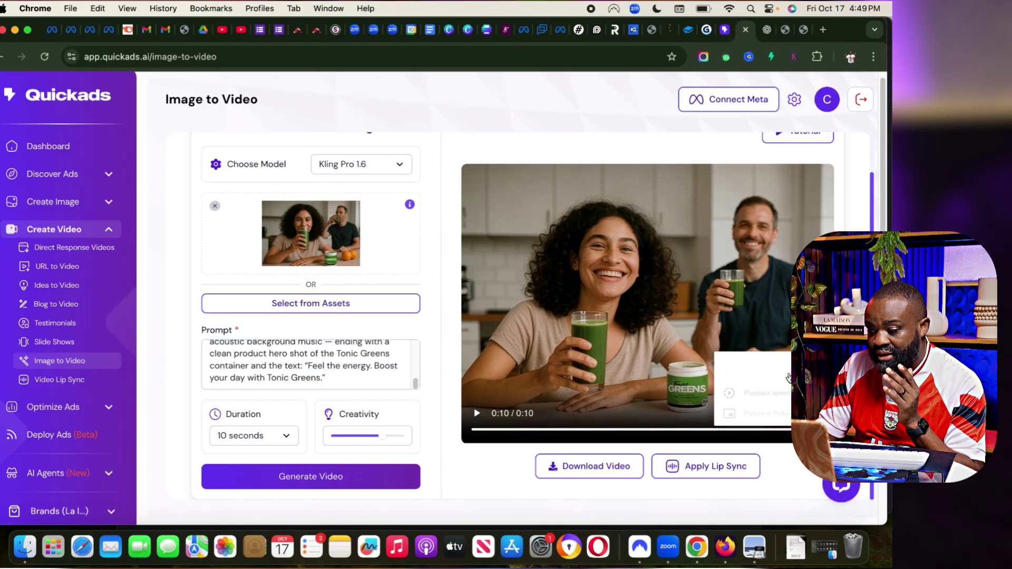
click(822, 413)
click(723, 357)
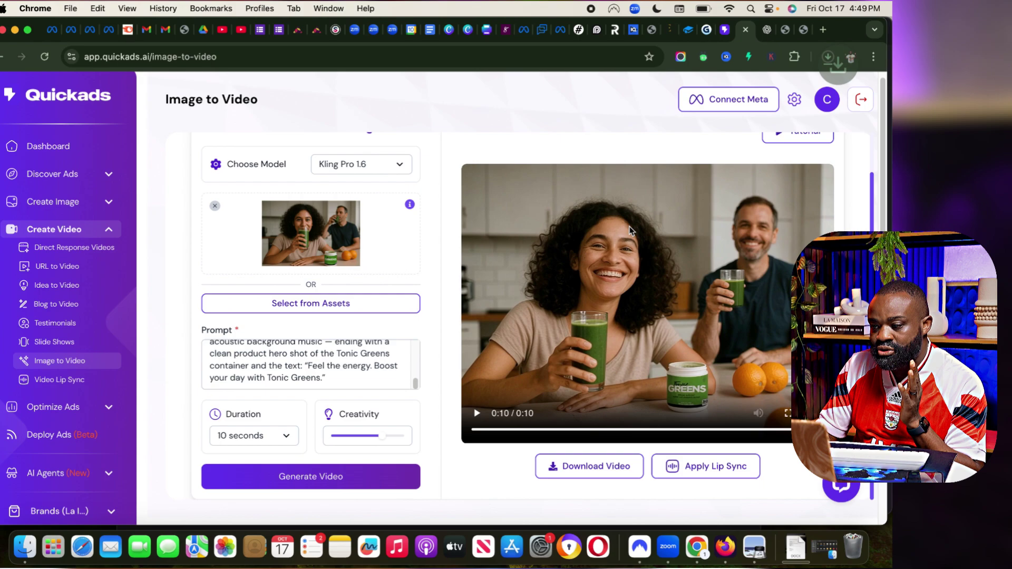
click(58, 384)
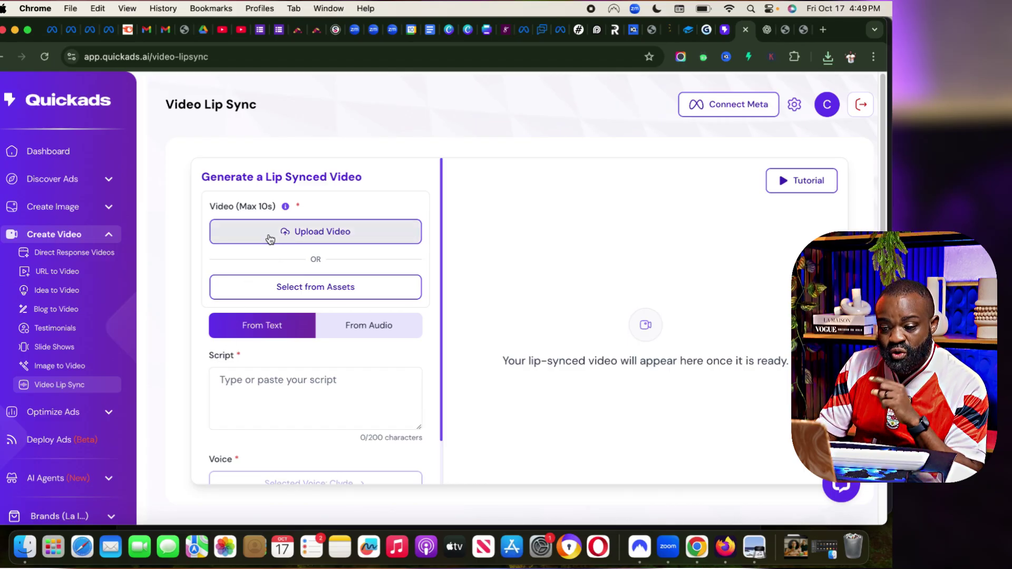
Upload video (2).mp4 from Downloads as the source clip, retrying after a network error
click(353, 242)
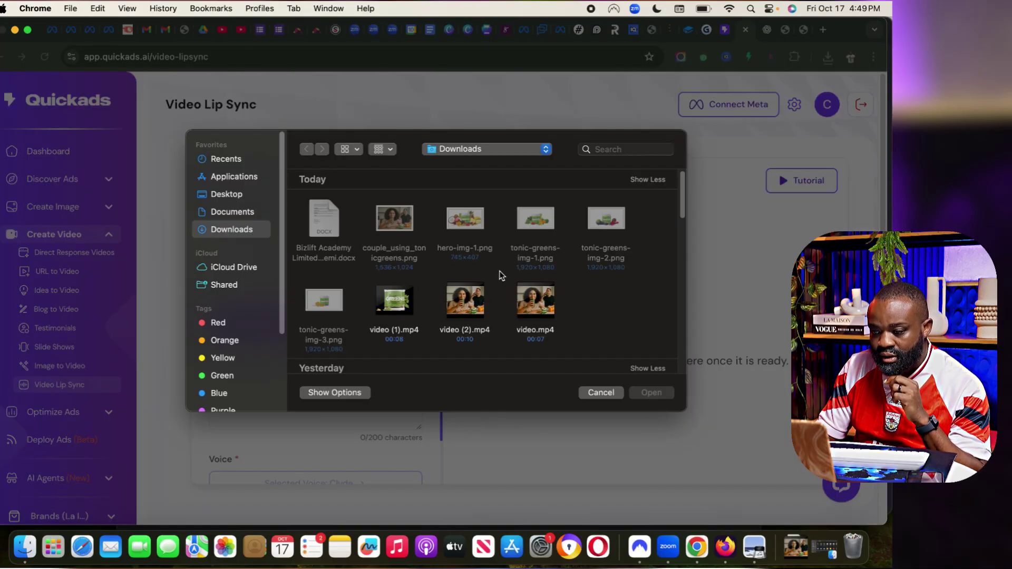
click(465, 301)
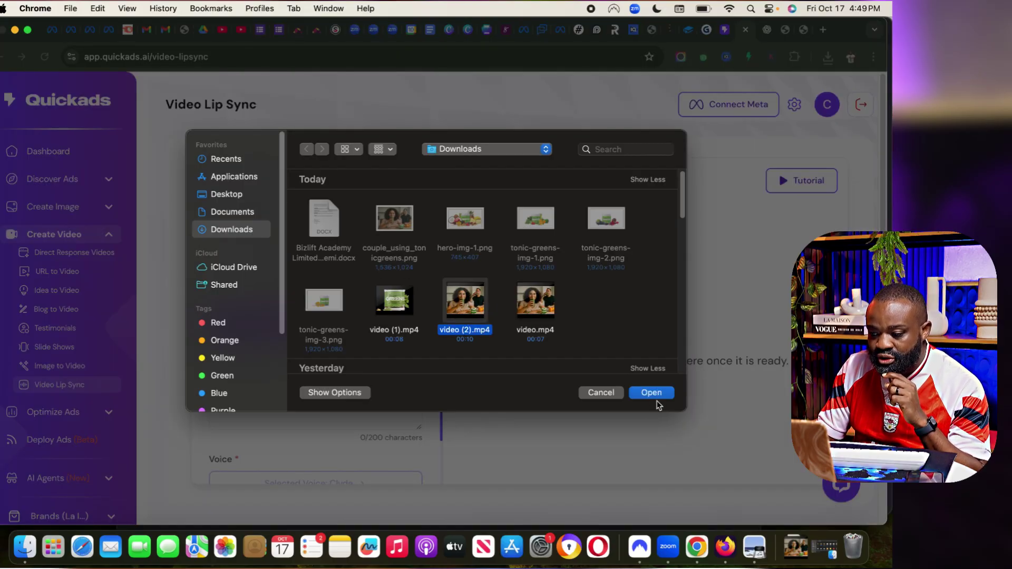
click(653, 394)
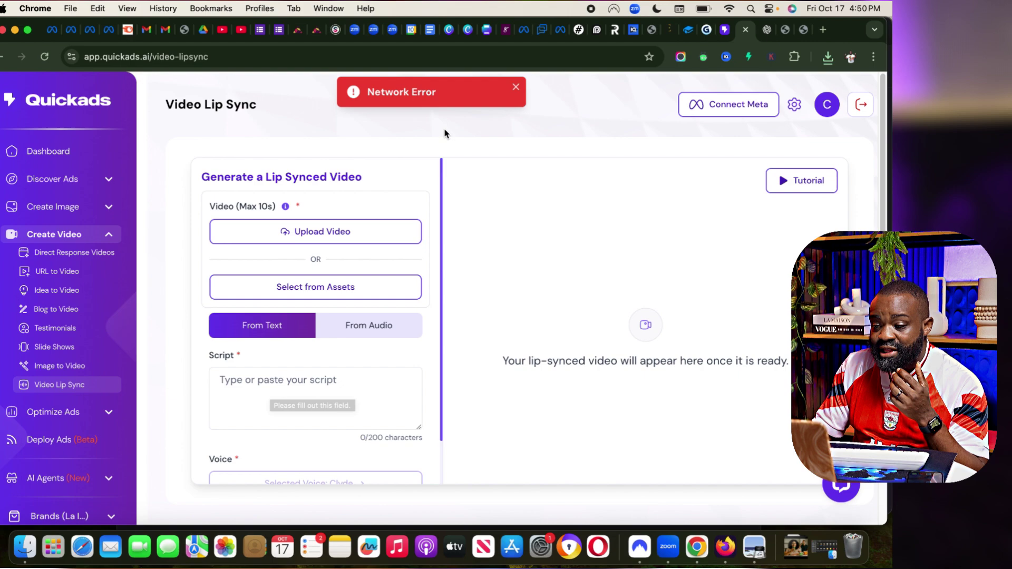
click(516, 88)
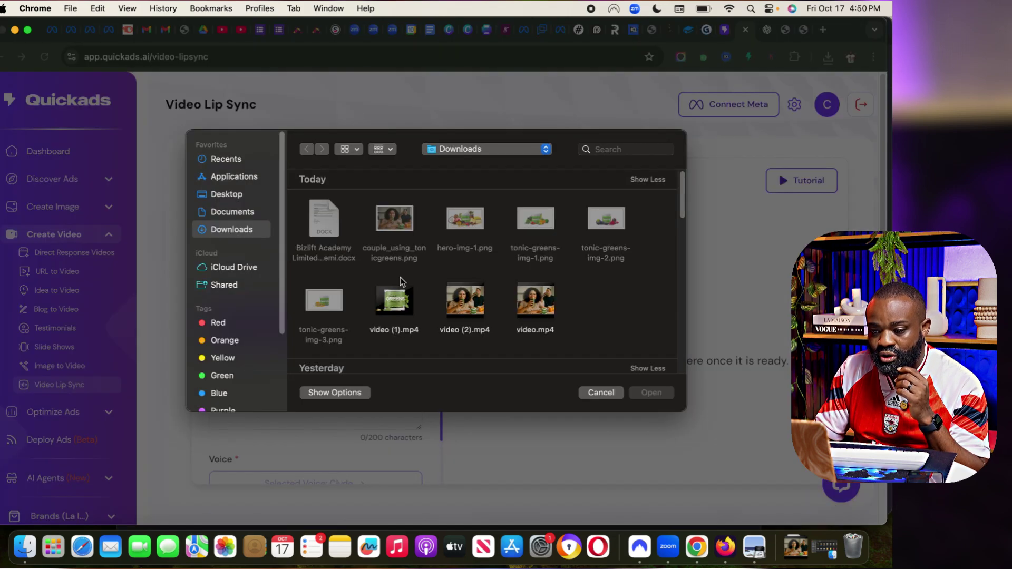
click(484, 308)
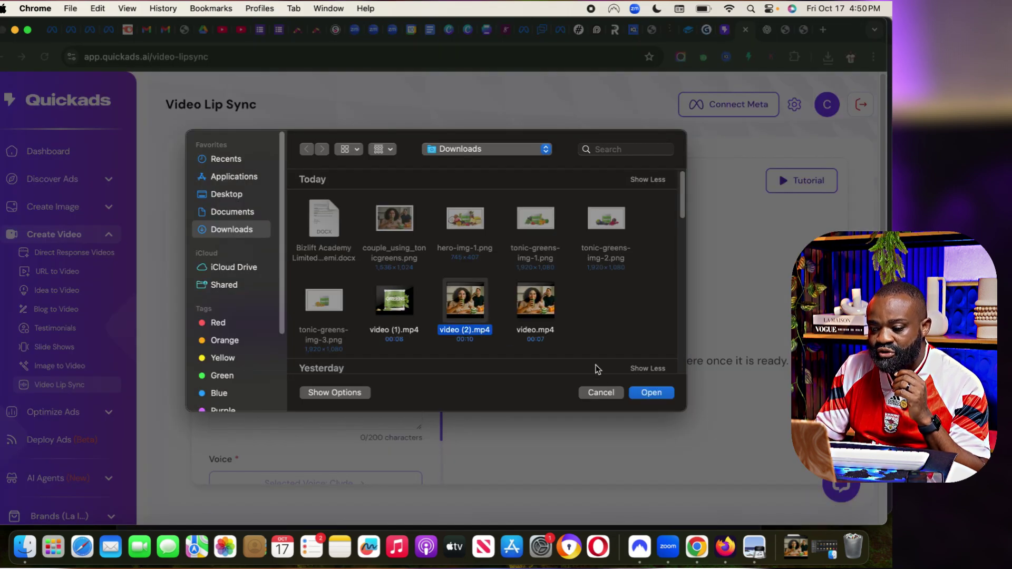
click(651, 392)
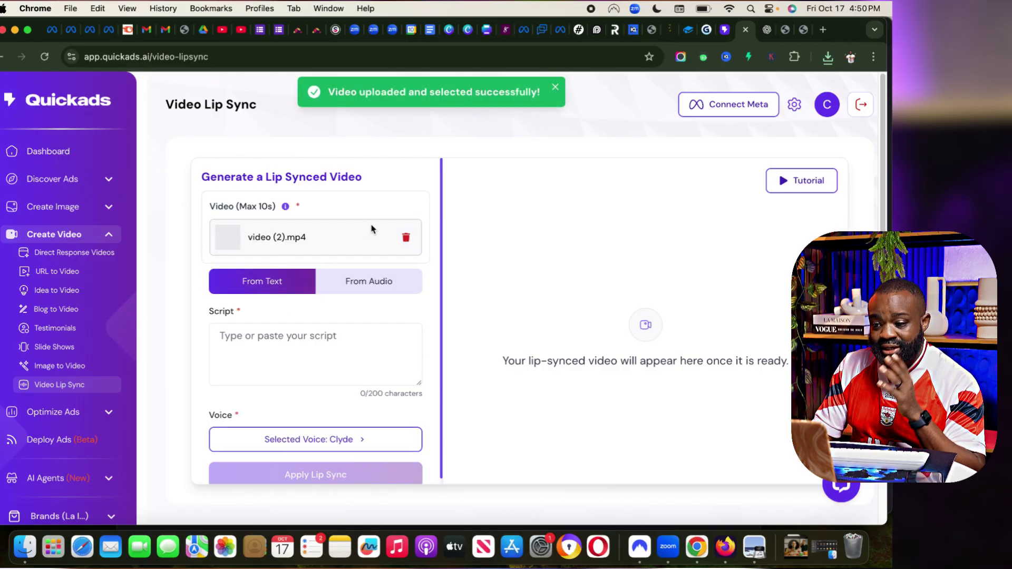
Copy the 'Every morning, I start with Tonic Greens' script from ChatGPT and return to Quickads
click(270, 360)
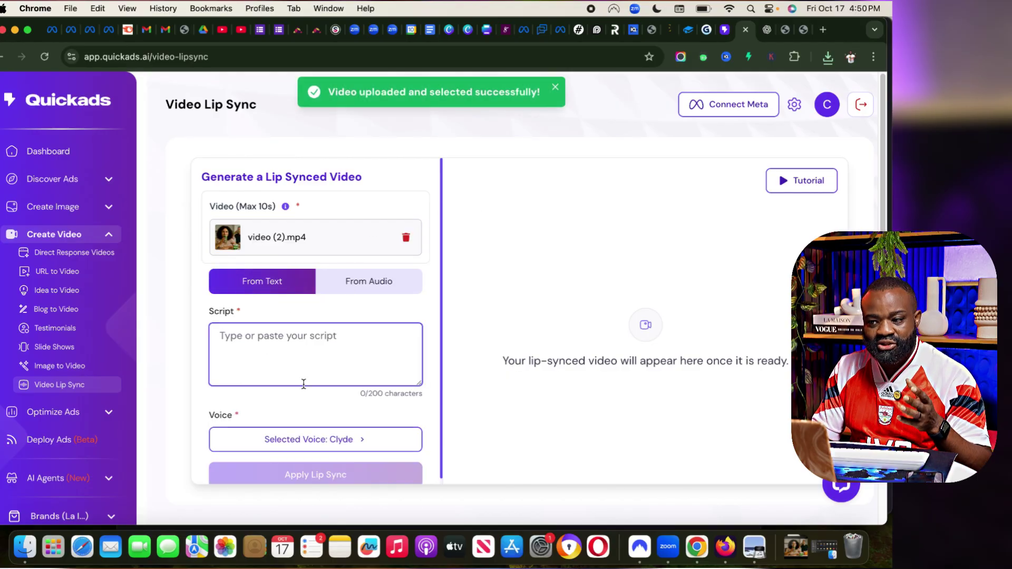
click(767, 30)
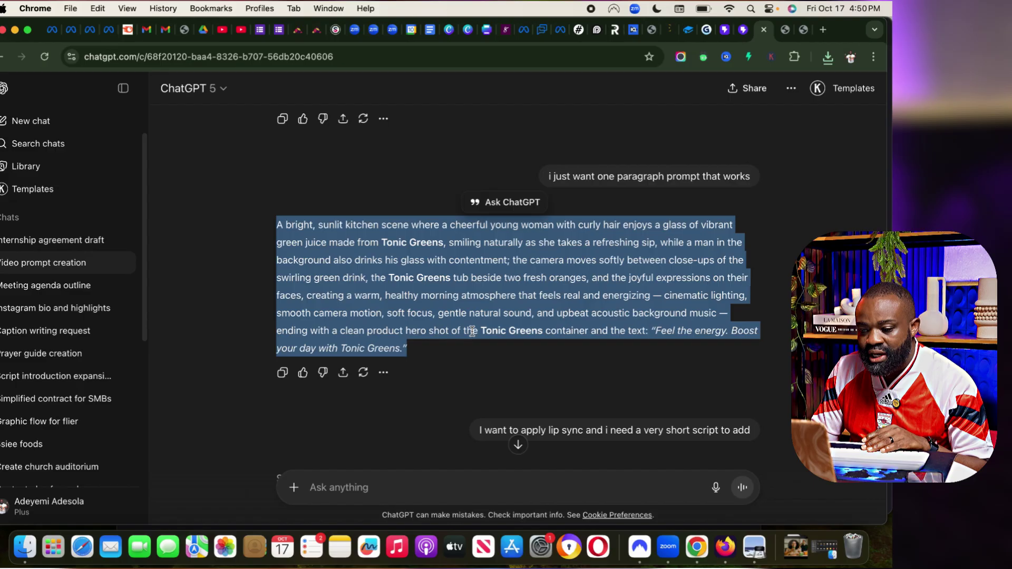
scroll(471, 331, down, 6)
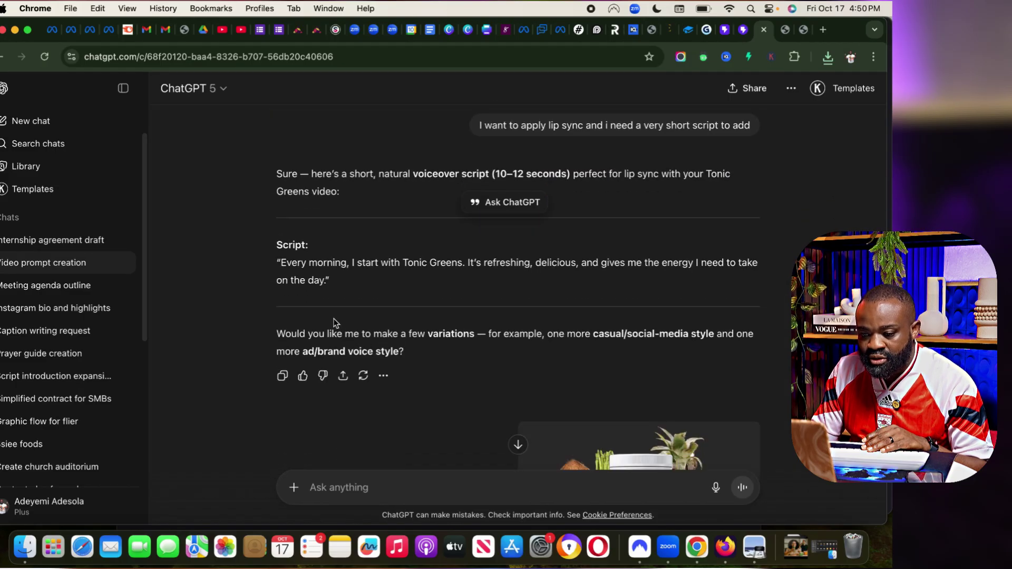
drag(277, 262, 328, 287)
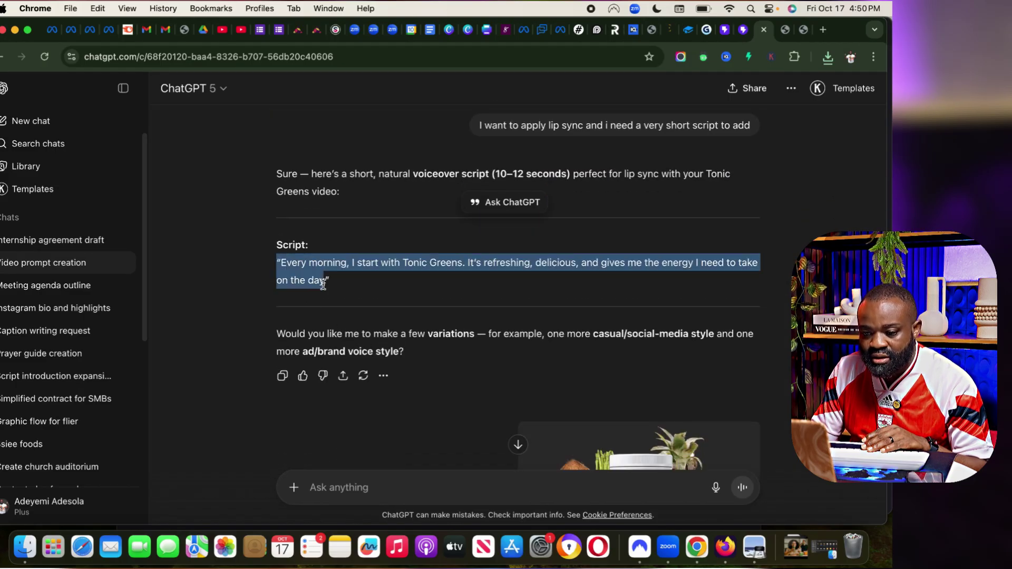
key(super+c)
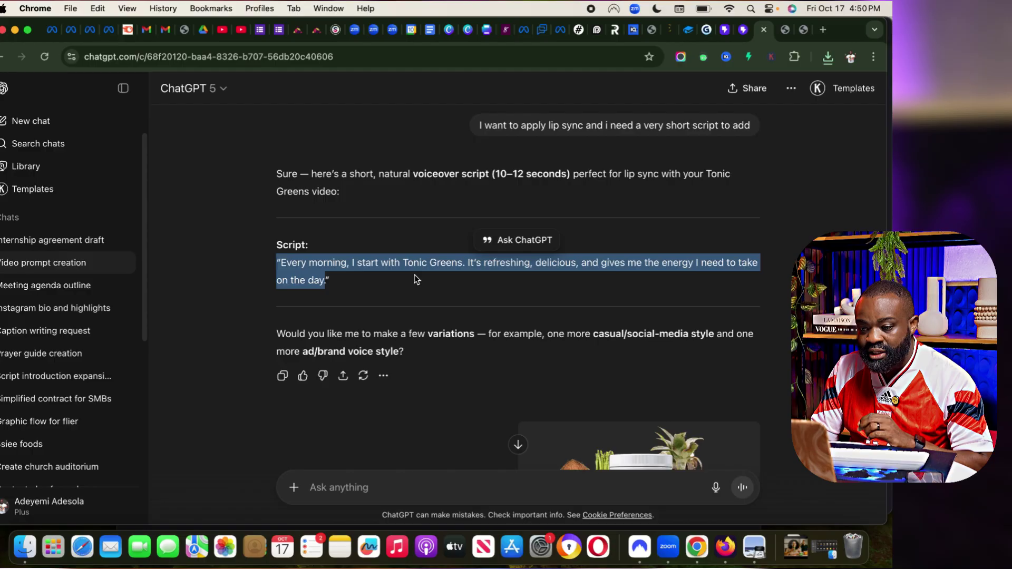
click(743, 29)
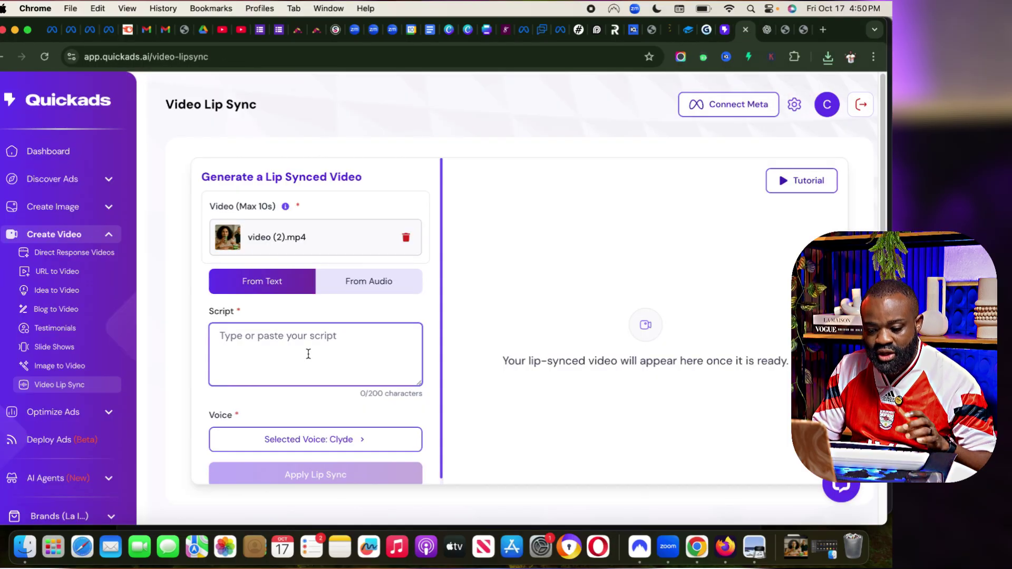
Paste the Tonic Greens morning-energy script into the Script field
key(super+v)
scroll(329, 391, down, 1)
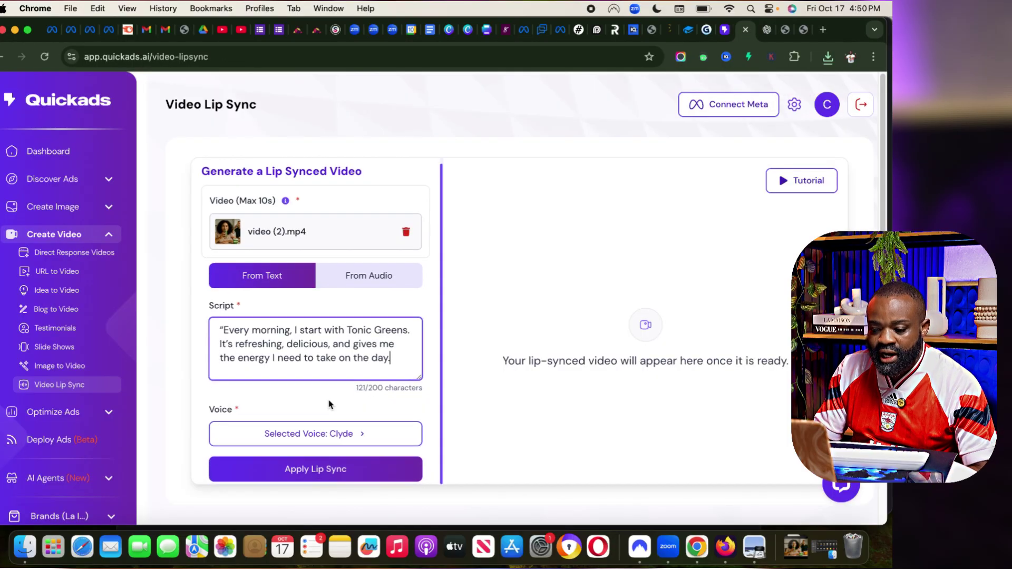
click(297, 437)
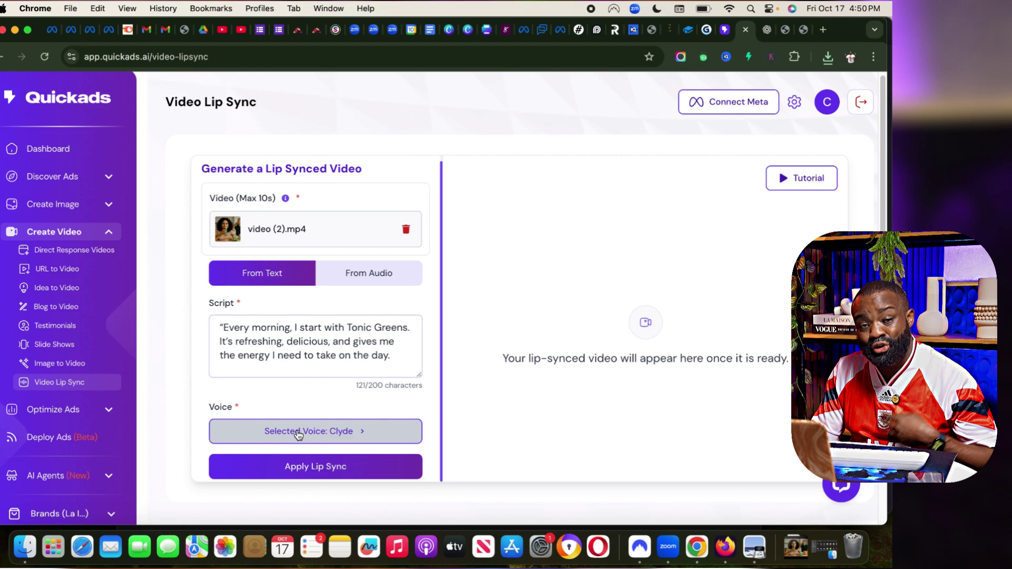
click(346, 434)
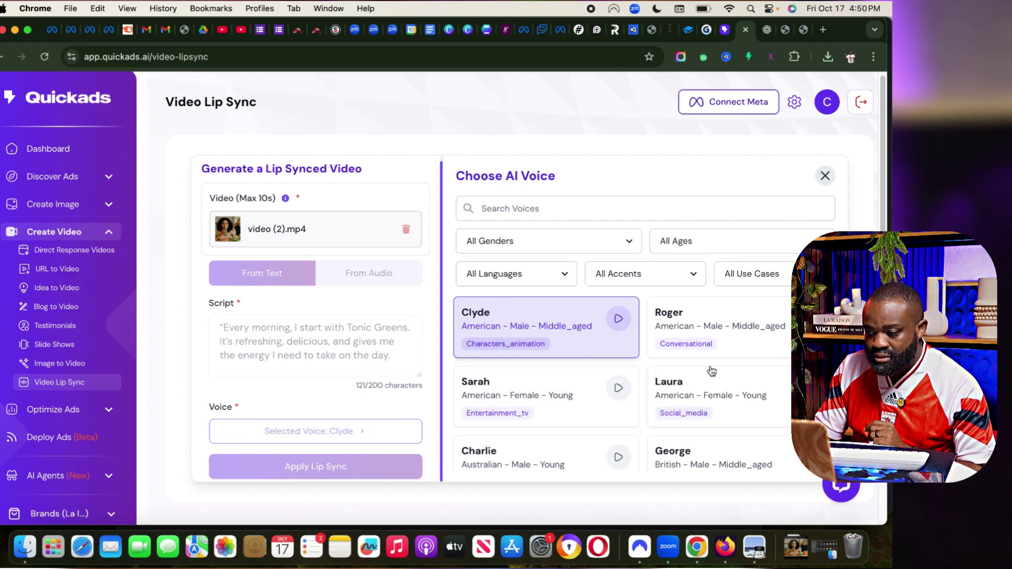
Preview the Sarah voice and select it in place of Clyde
scroll(706, 375, down, 10)
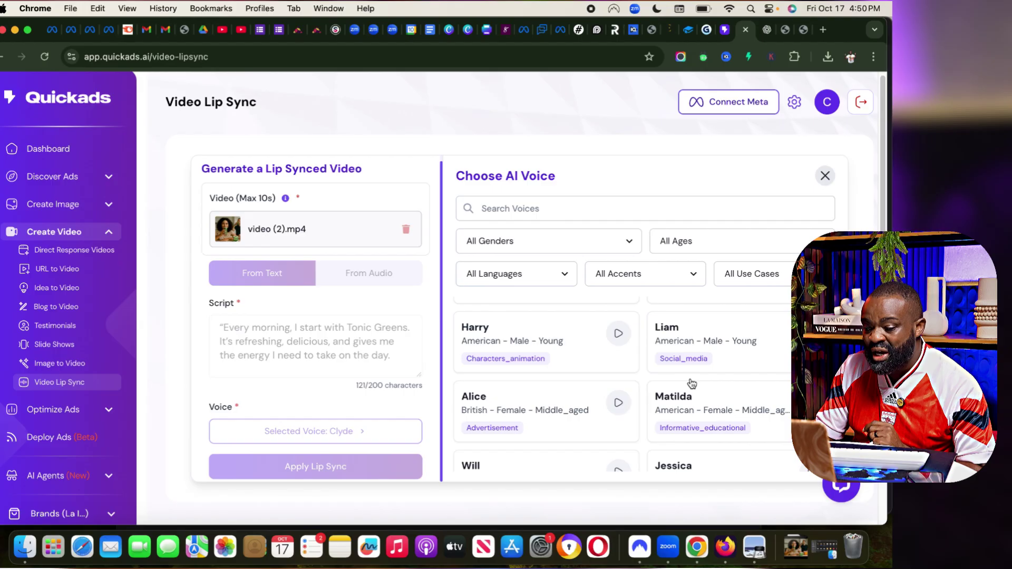
scroll(690, 378, down, 15)
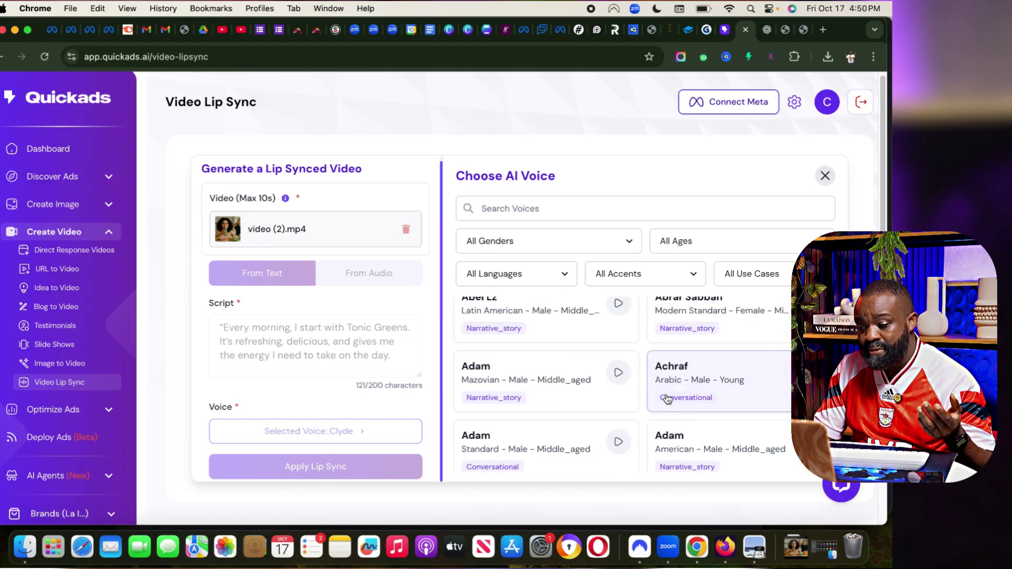
scroll(667, 396, down, 1)
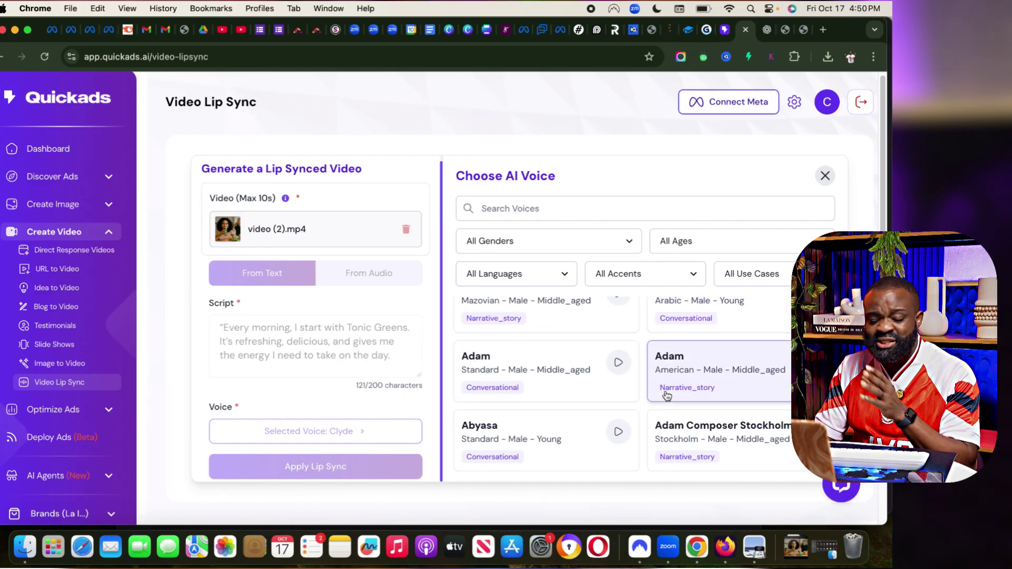
scroll(666, 395, down, 15)
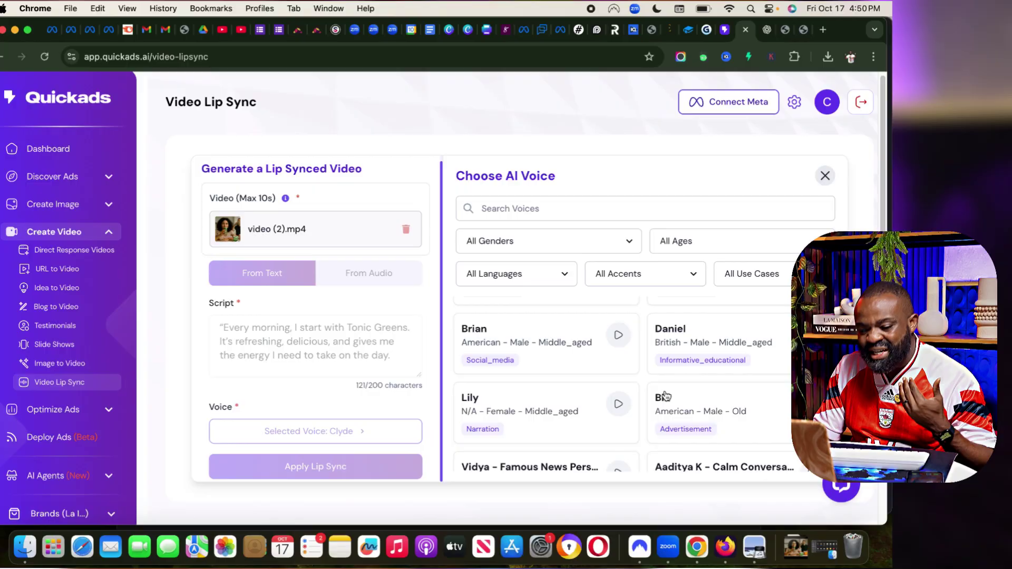
scroll(607, 395, up, 6)
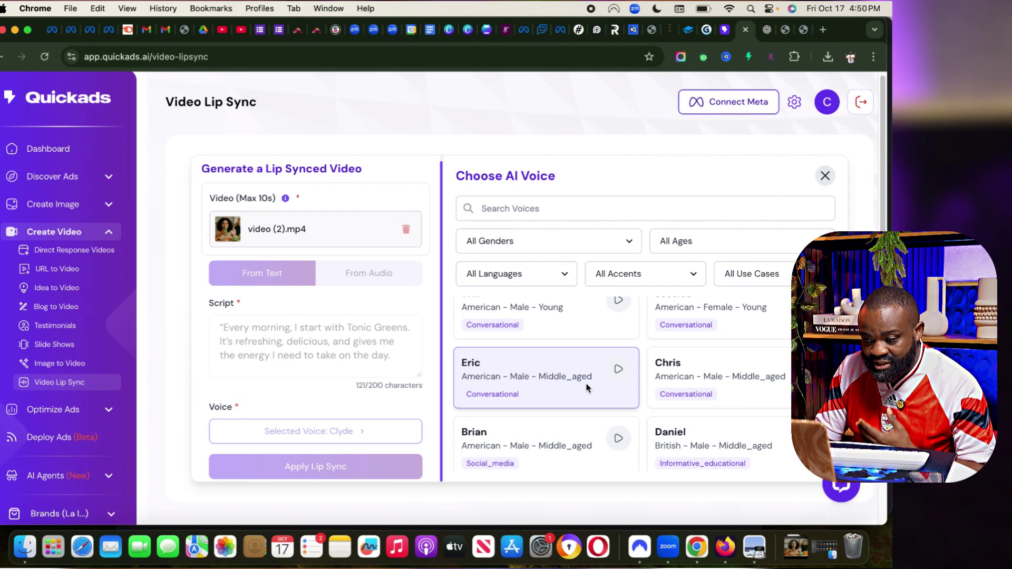
click(567, 381)
scroll(559, 385, up, 3)
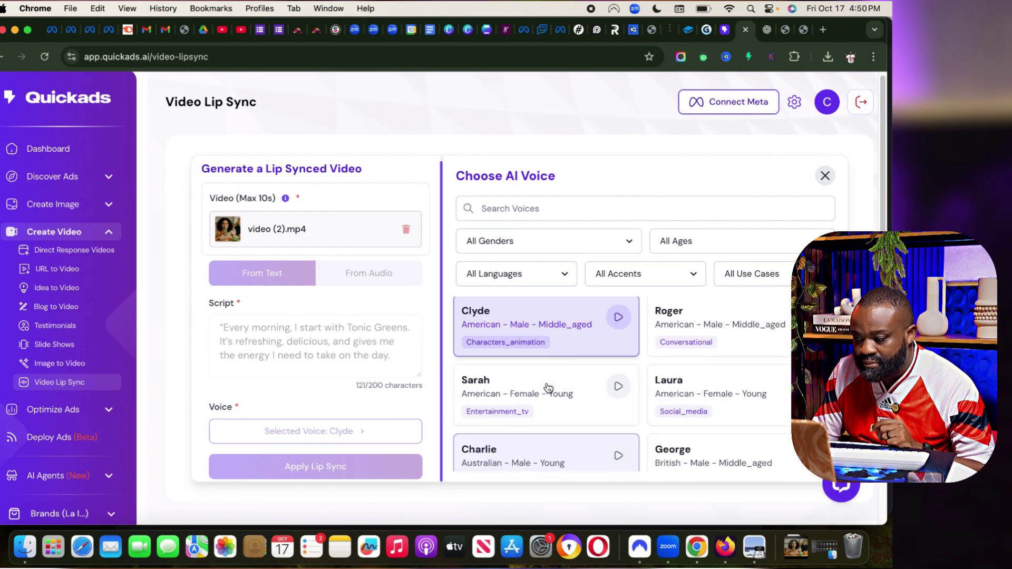
click(619, 390)
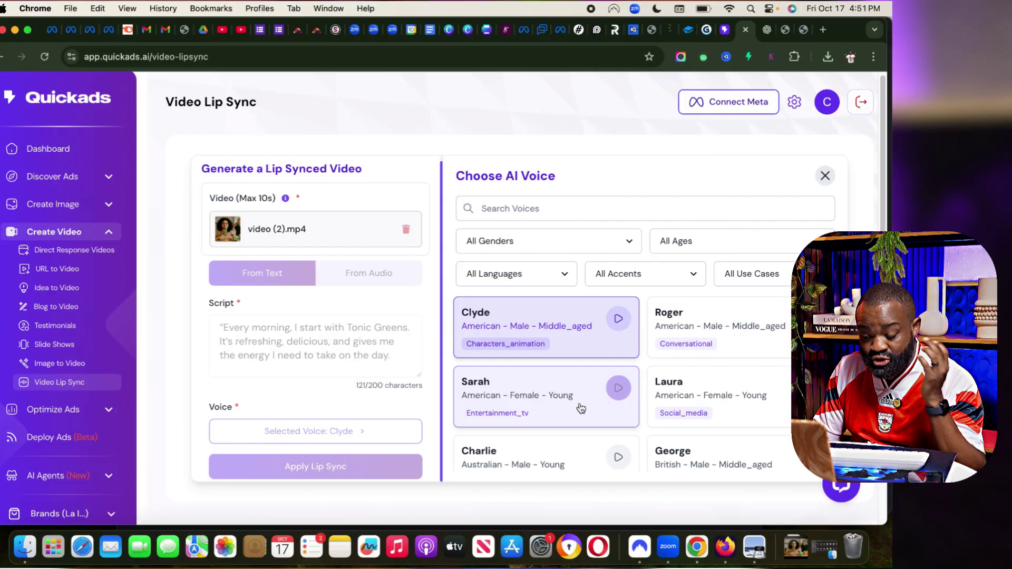
click(600, 414)
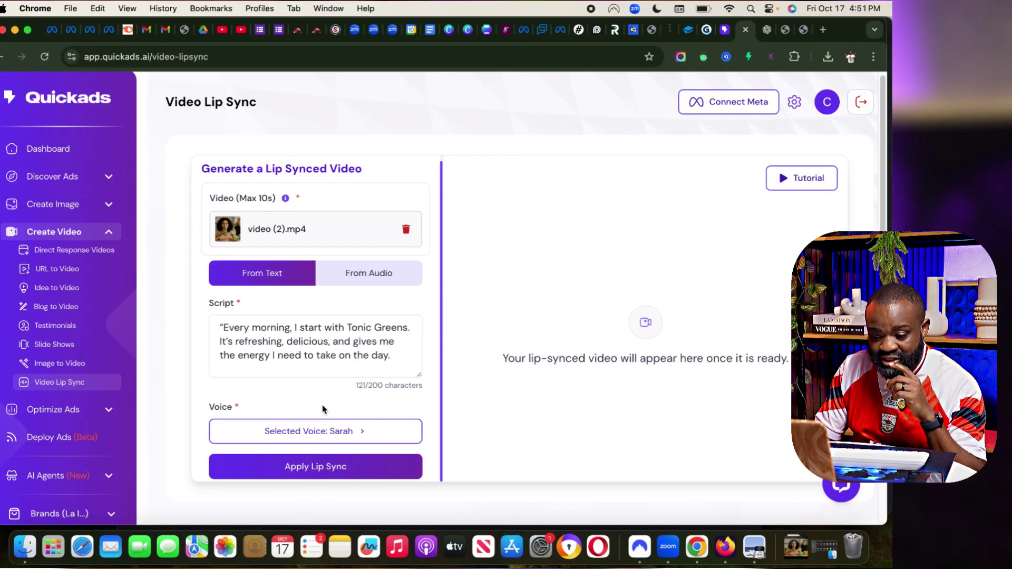
scroll(322, 414, down, 2)
Apply lip sync to produce a 7-second clip with the script in Sarah's voice
click(317, 388)
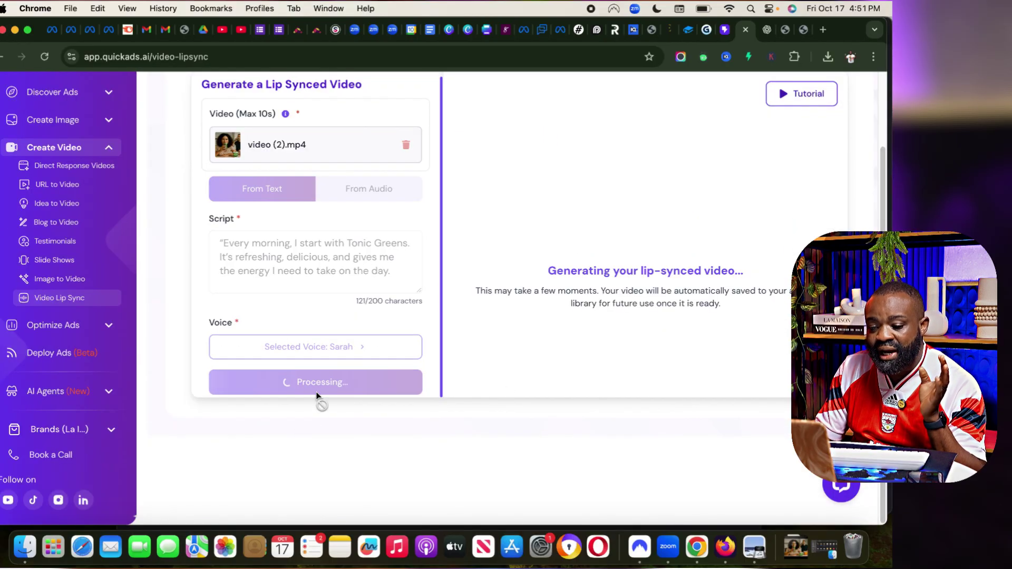
scroll(361, 435, up, 1)
scroll(448, 404, up, 1)
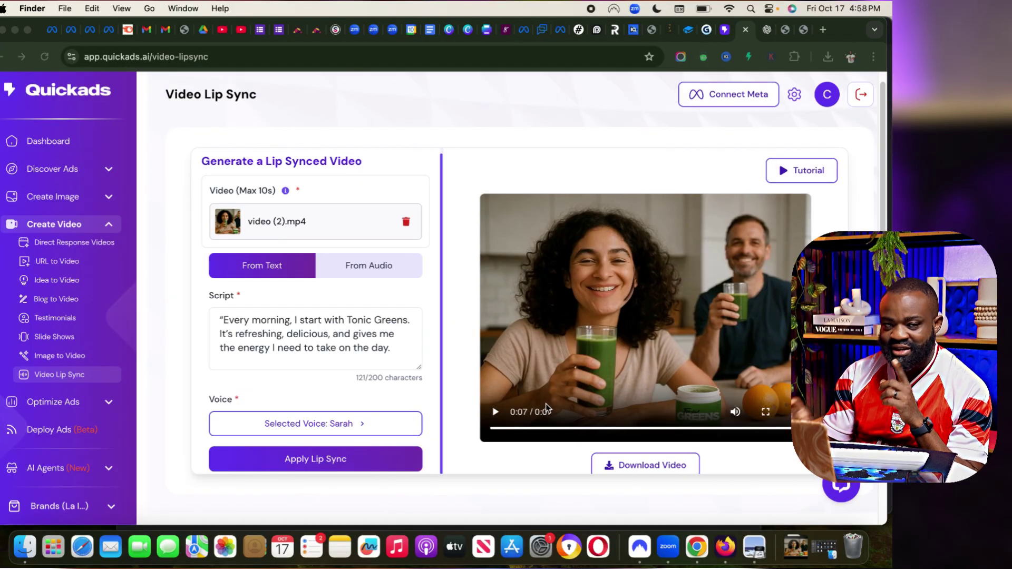
click(495, 414)
click(496, 414)
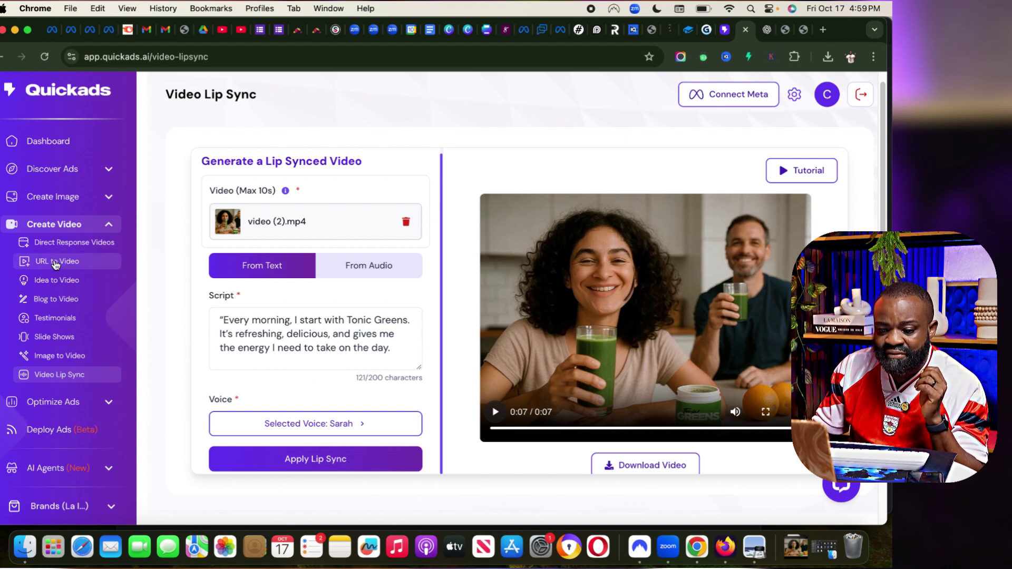
Look over the Link to Video setup step, then return to the Video Creatives page
click(55, 264)
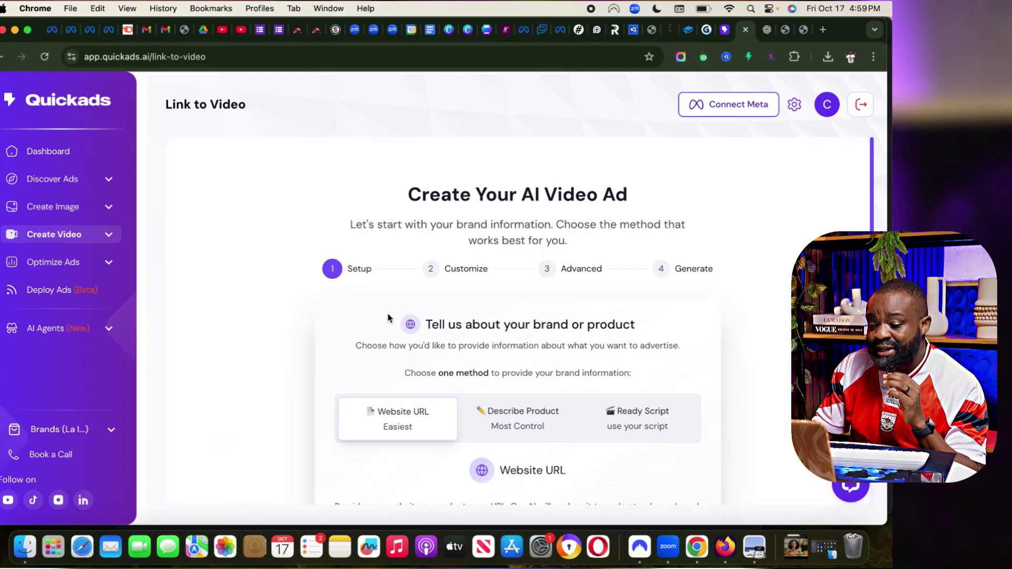
scroll(415, 325, down, 3)
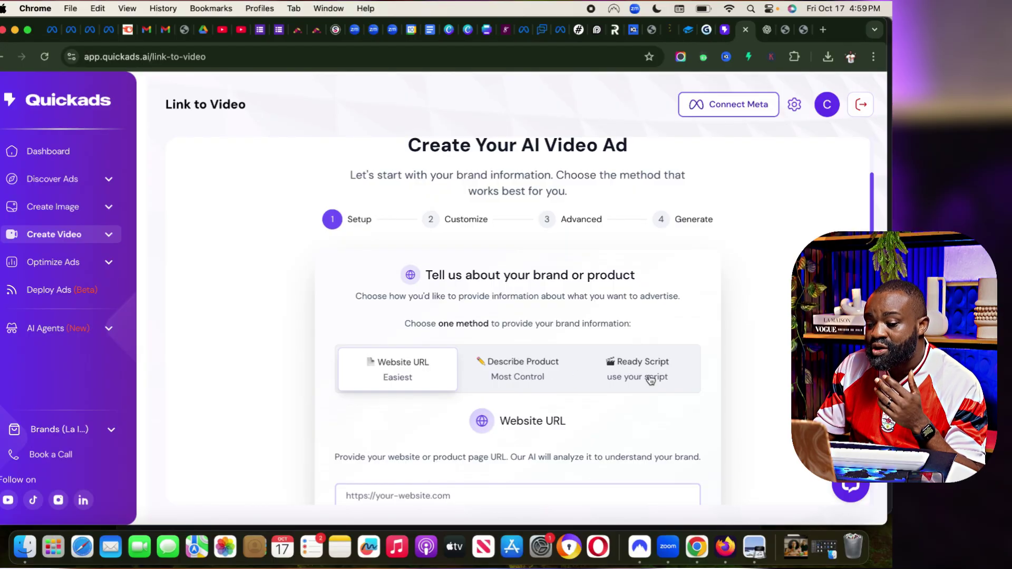
scroll(532, 365, down, 1)
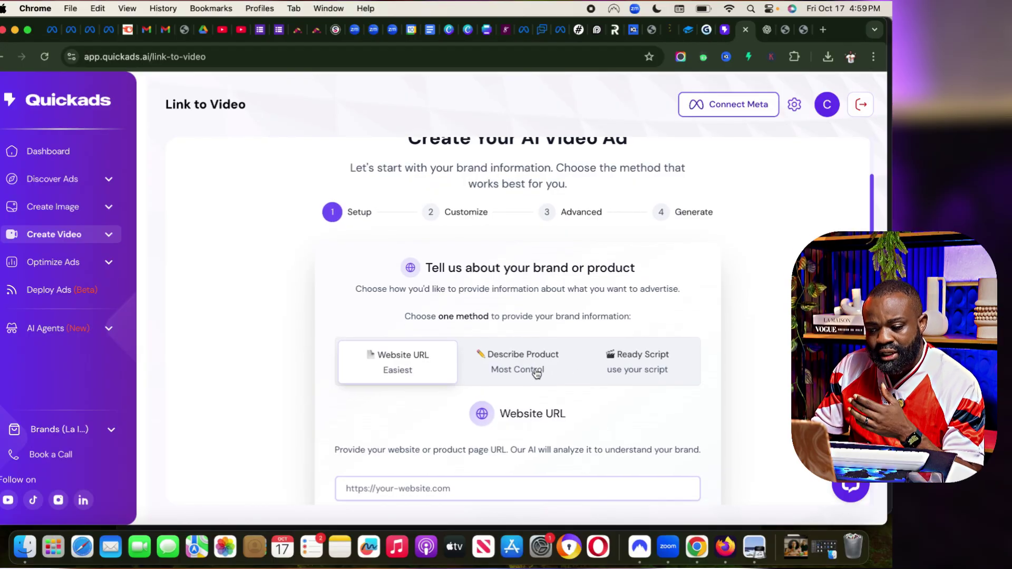
scroll(609, 345, up, 2)
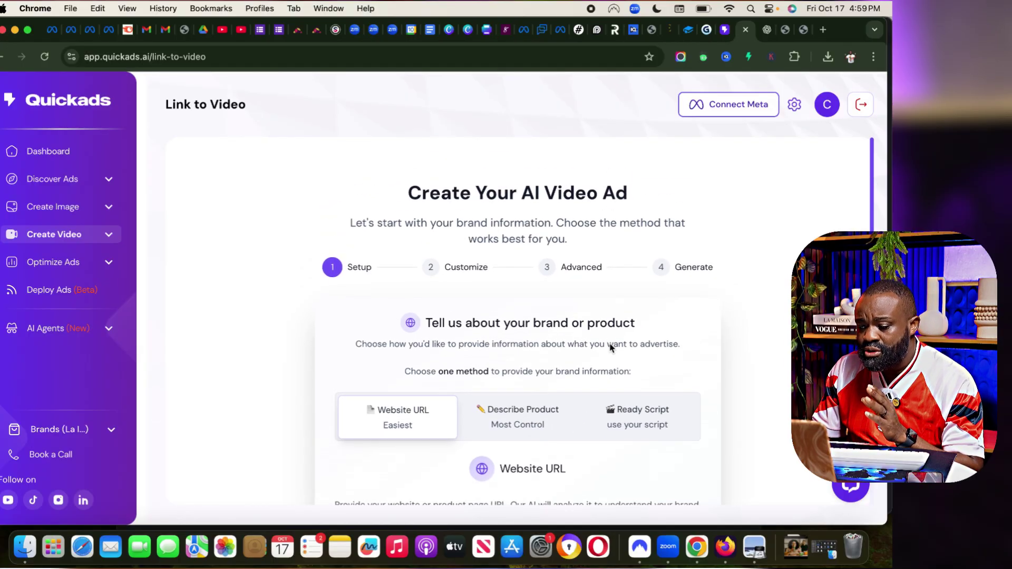
scroll(610, 347, down, 3)
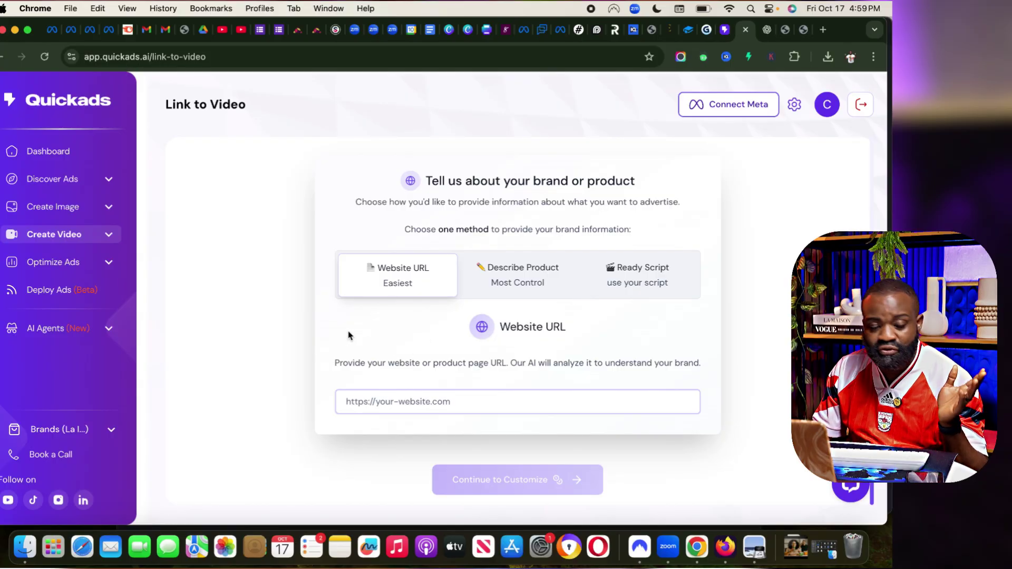
click(69, 235)
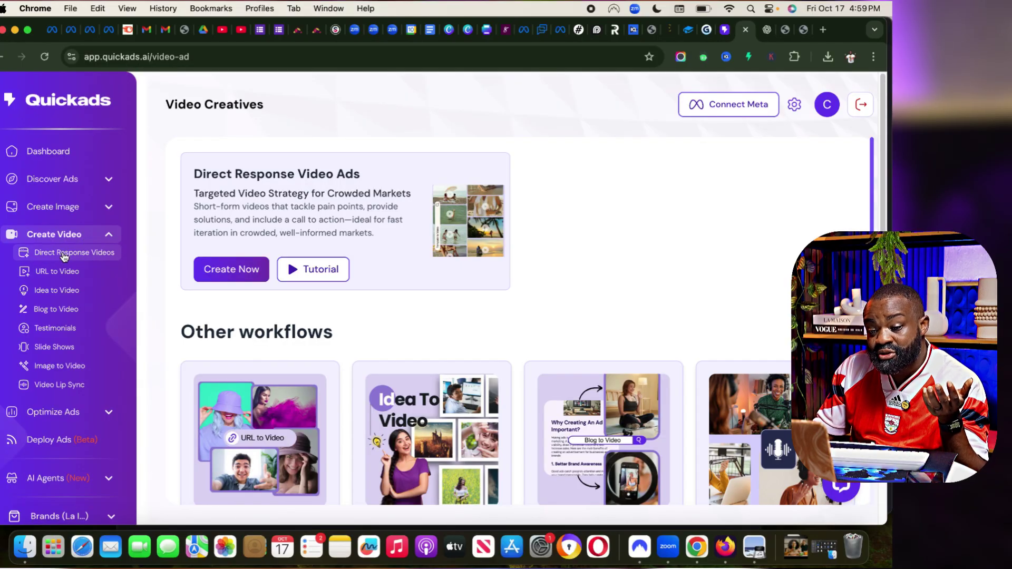
Open Direct Response Videos, showing the template form with laisladesigns.com and English narration
click(65, 254)
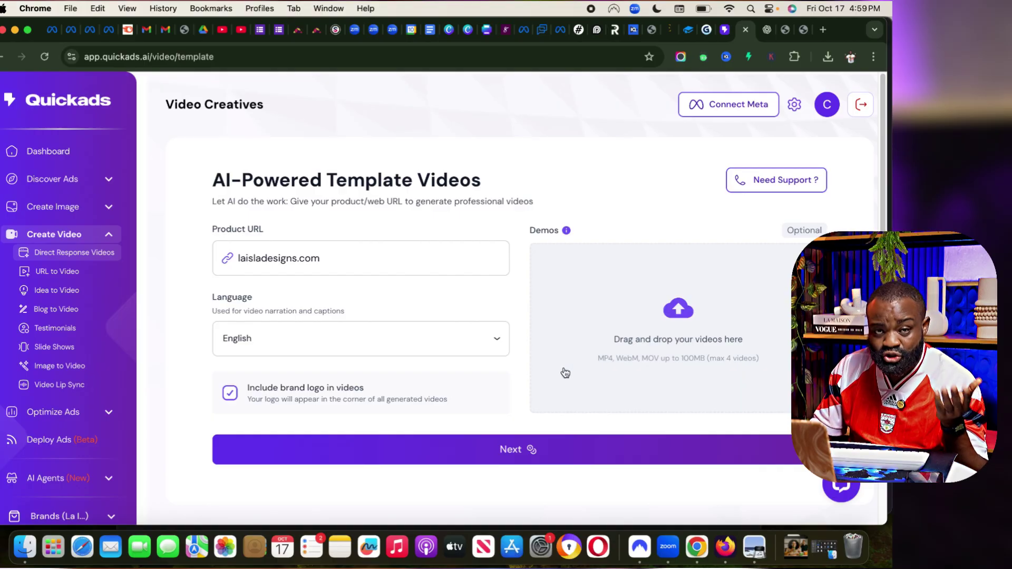
Open the Idea to Video 2-step page with its empty script box at the Idea step
click(61, 293)
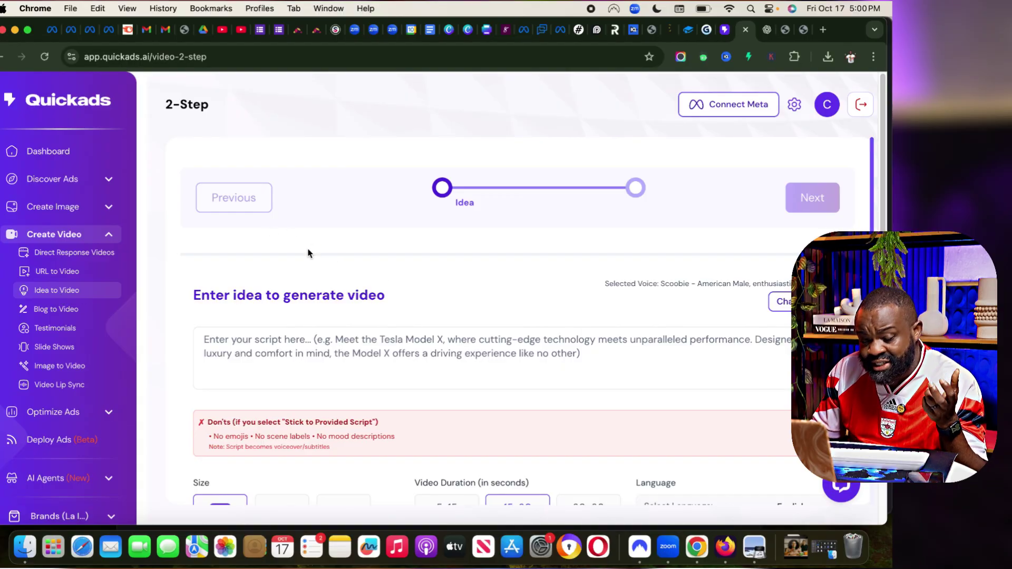
mouse_move(337, 342)
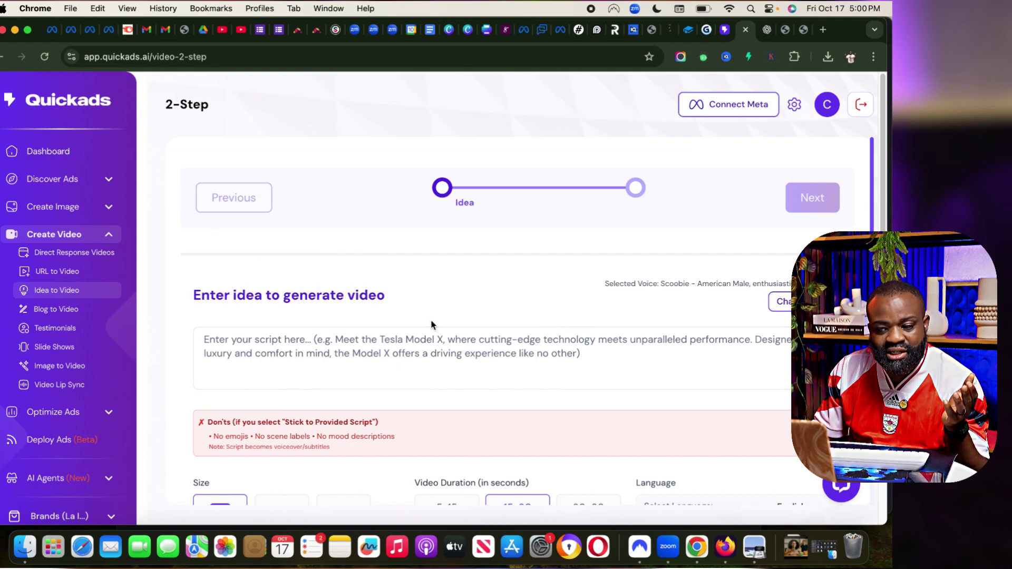
Open the Blog to Video 2-step page, with the blog URL field empty
click(71, 313)
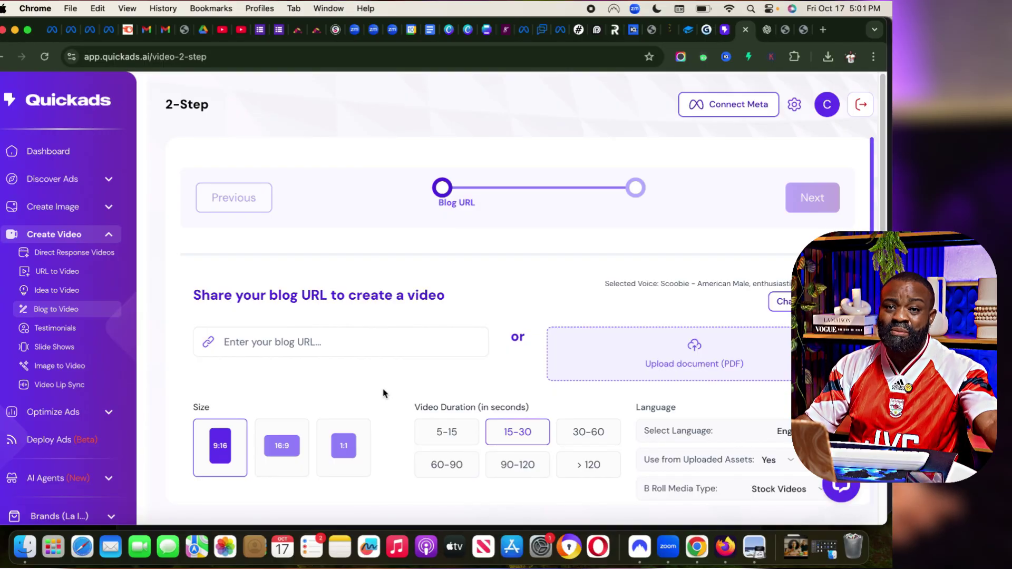
Show the Testimonials page with its empty speech text box, audio upload option and actor preview
click(69, 329)
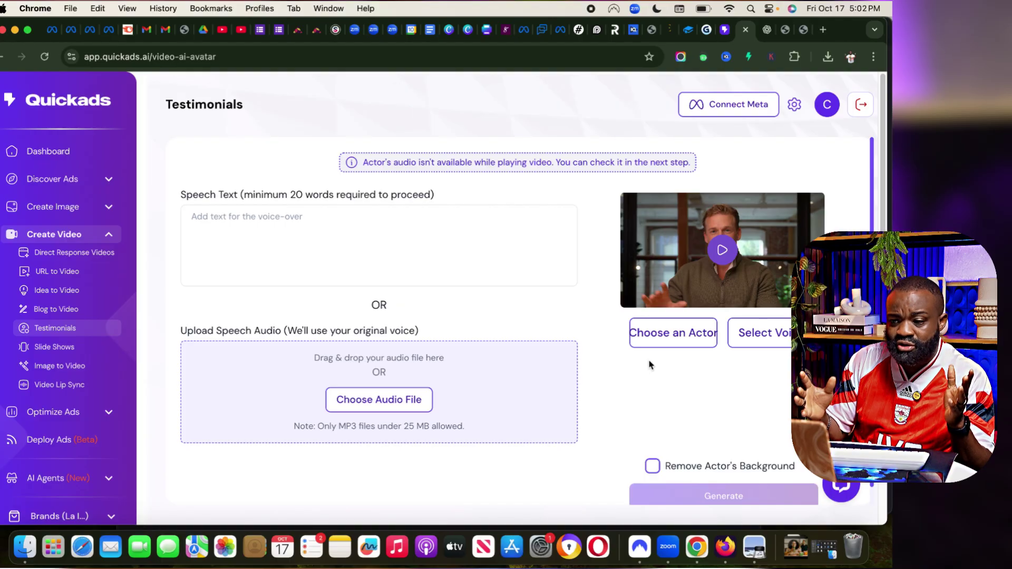
click(673, 339)
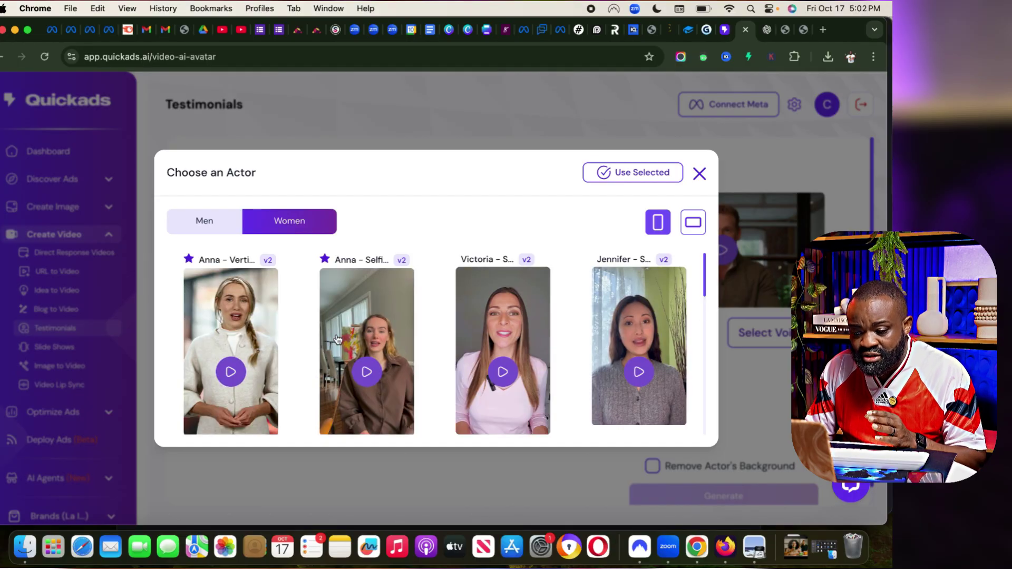
scroll(368, 348, down, 3)
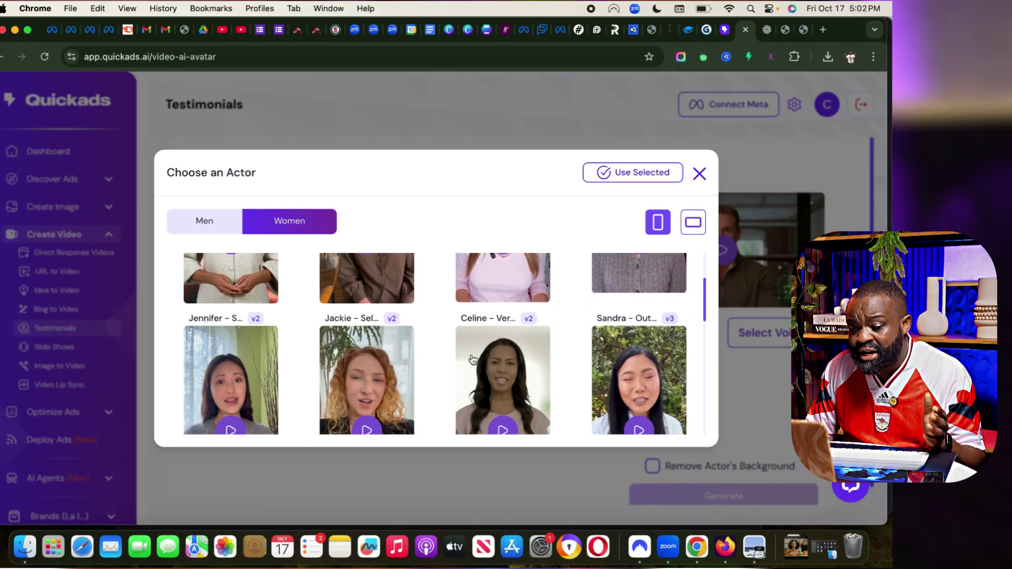
scroll(431, 353, down, 2)
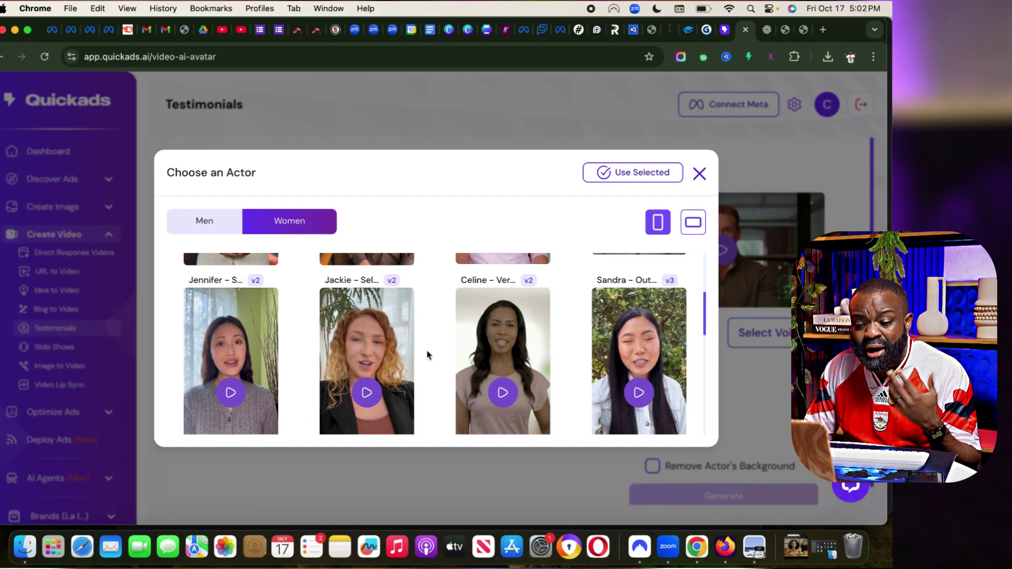
scroll(426, 355, down, 2)
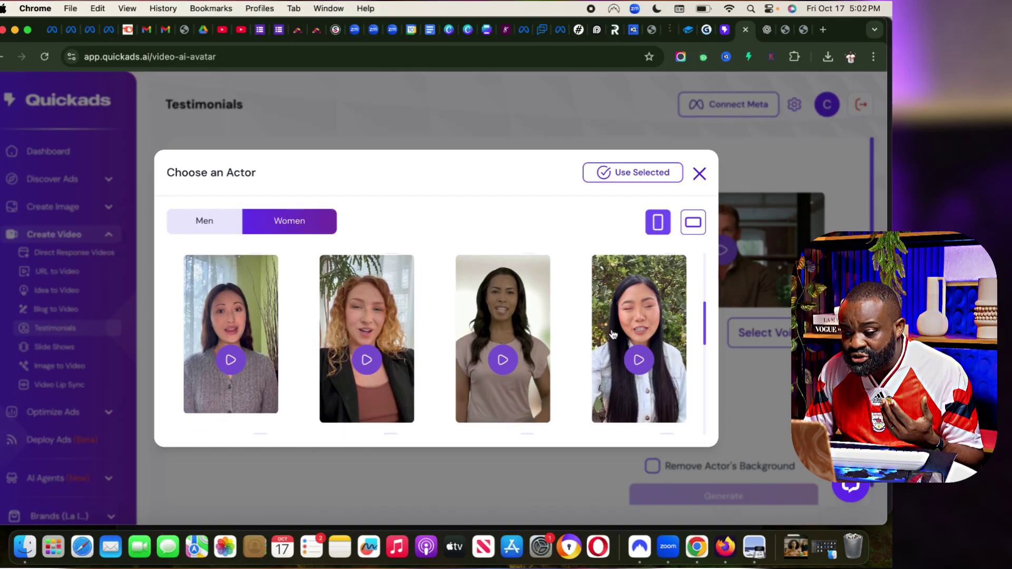
scroll(480, 340, down, 5)
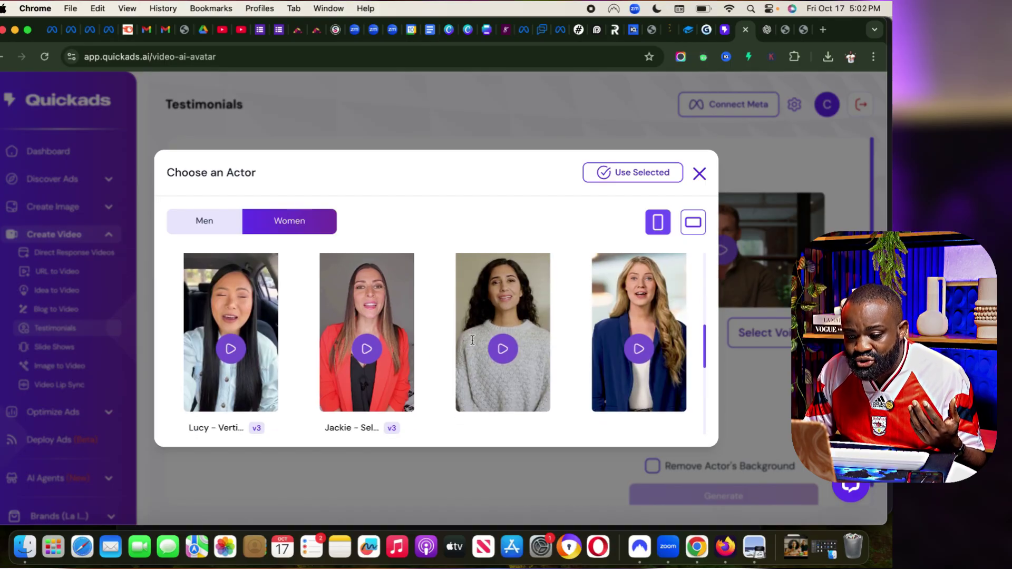
scroll(350, 346, down, 4)
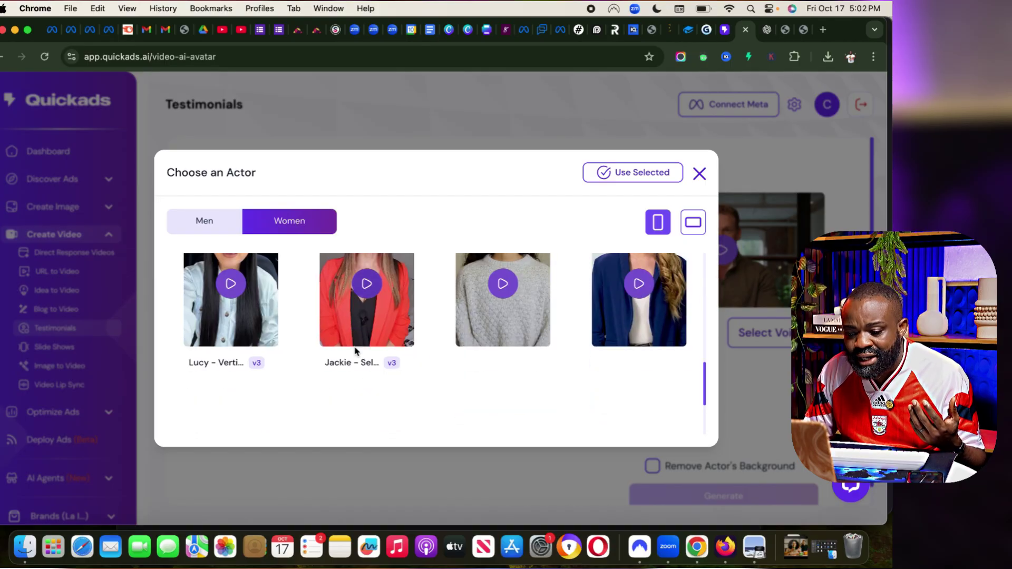
scroll(355, 347, down, 4)
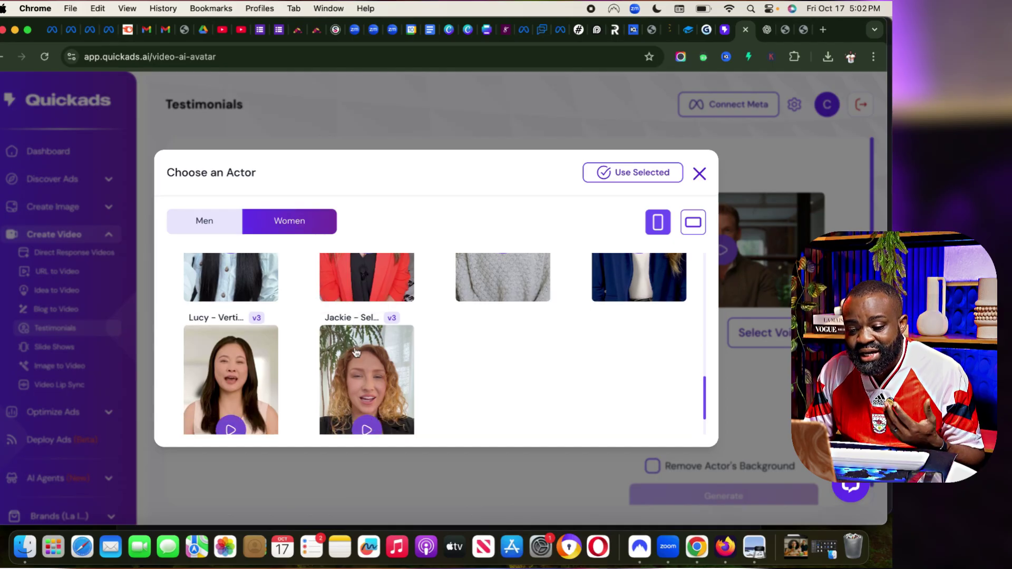
scroll(355, 351, up, 15)
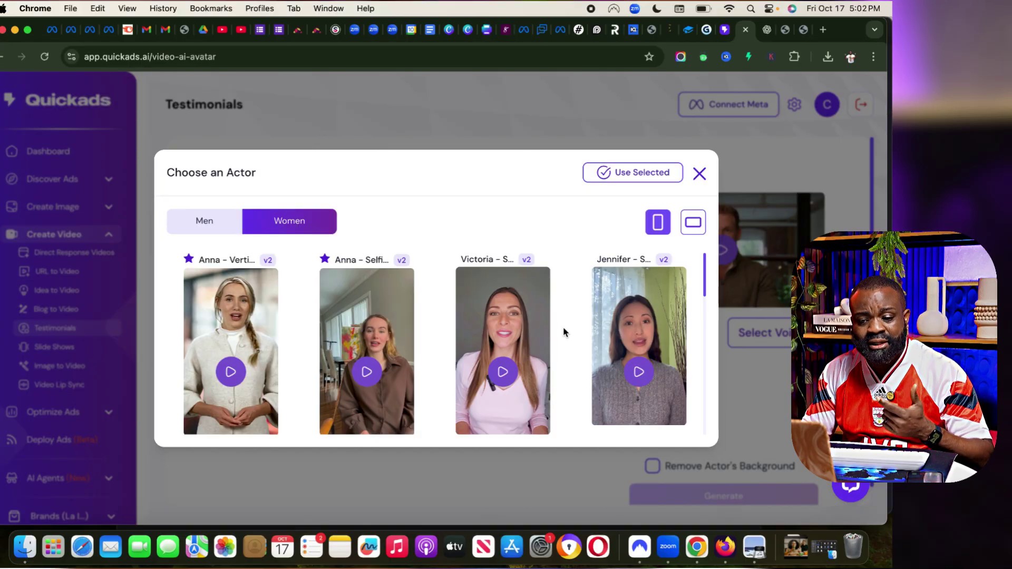
click(225, 222)
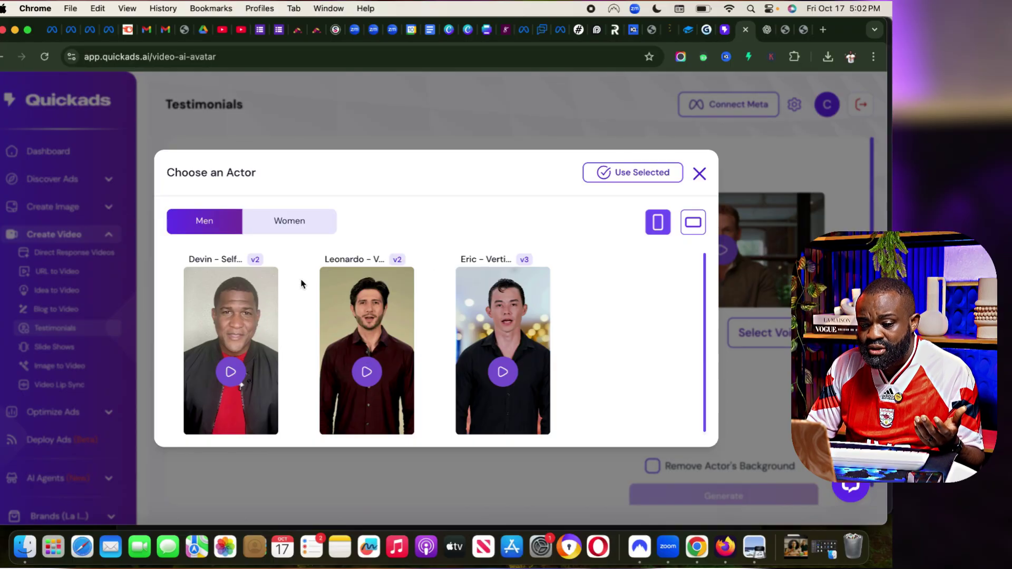
click(243, 300)
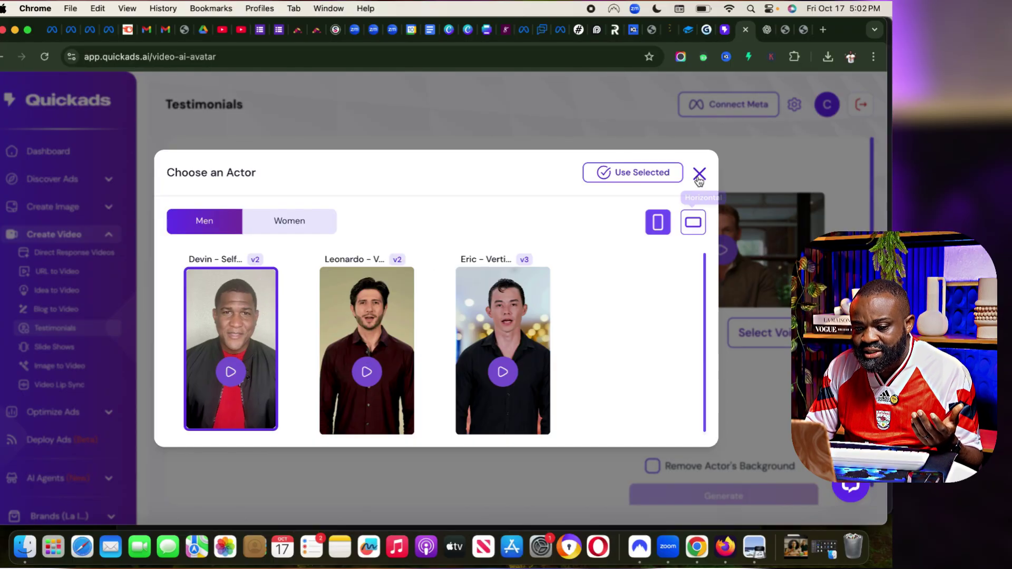
key(Escape)
scroll(441, 443, down, 1)
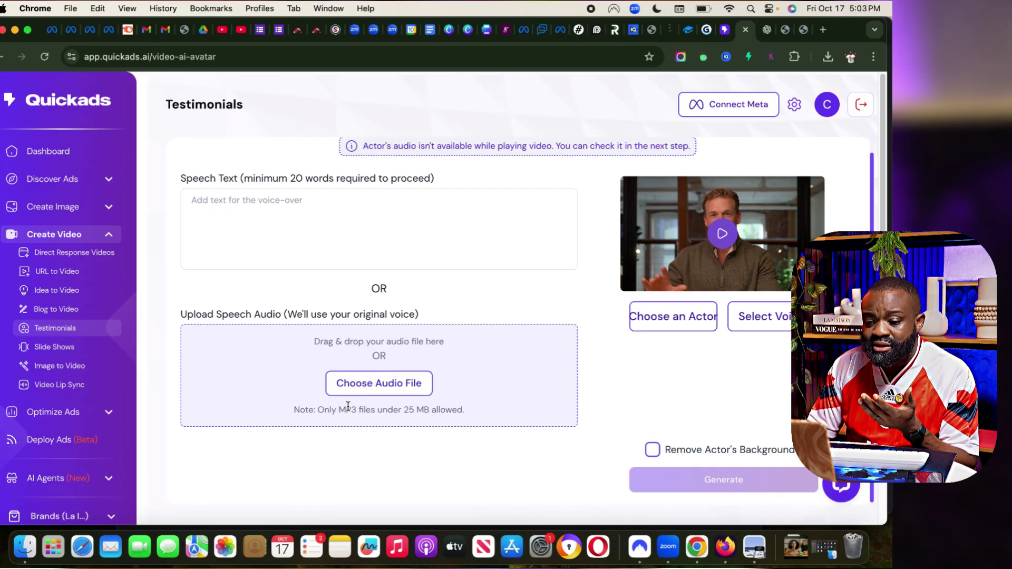
click(351, 385)
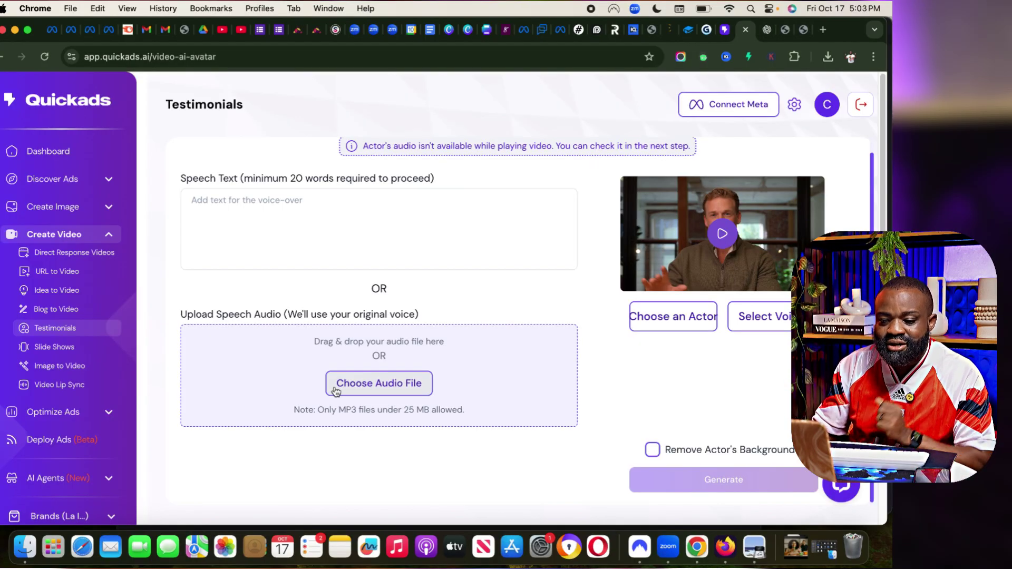
Open the Slide Show creator, prefilled with laisladesigns.com and the Educational Listicle type
click(43, 351)
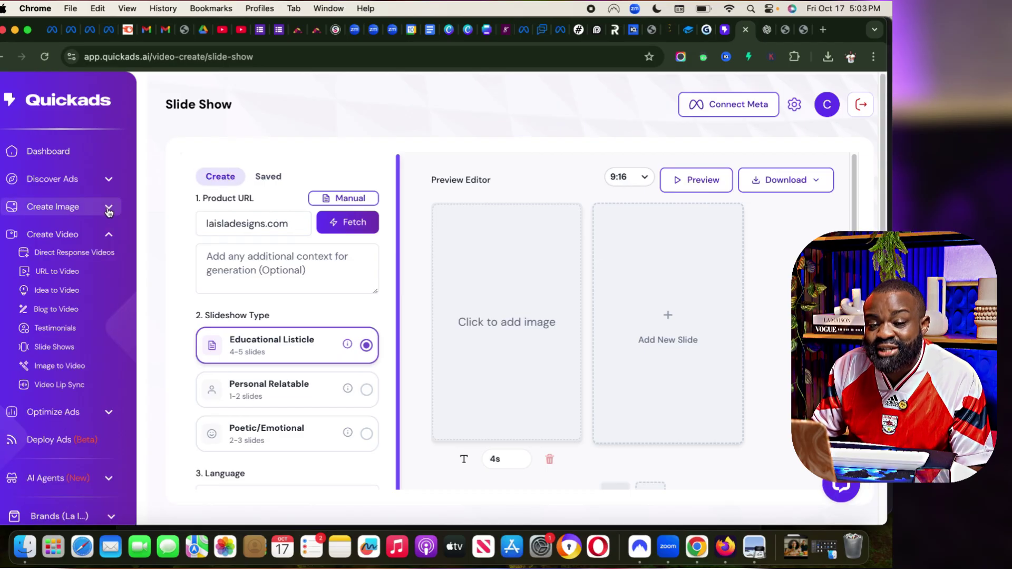
click(107, 209)
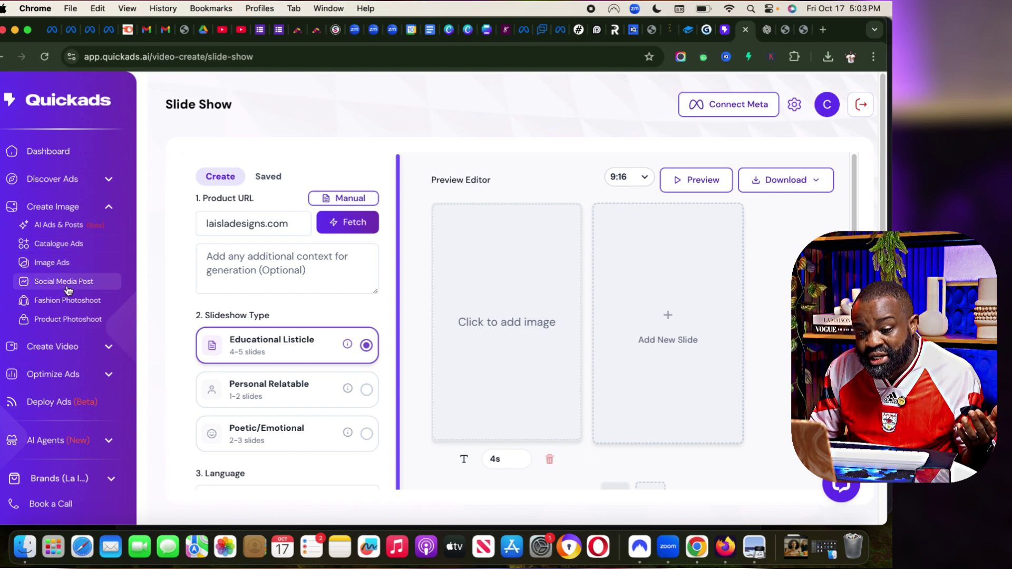
Reach the Fashion Photoshoot virtual try-on page via Product Photoshoot, using the Seedream 4.0 model
click(59, 320)
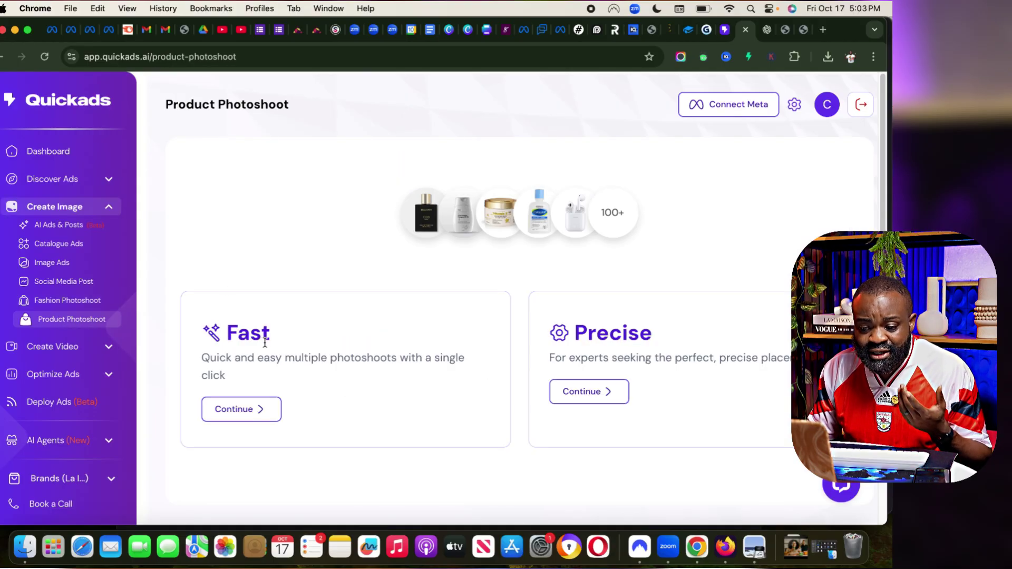
click(93, 302)
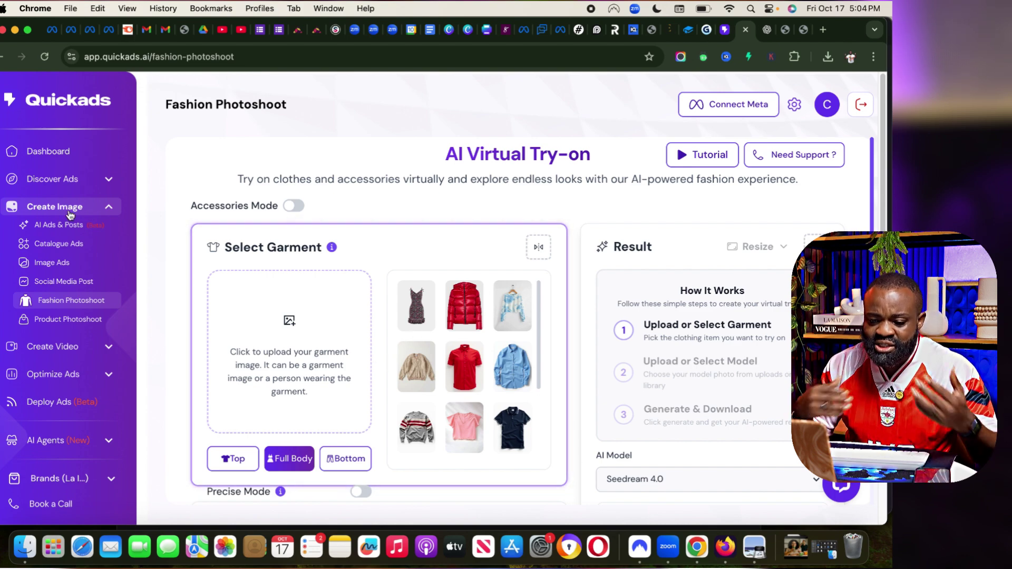
click(71, 376)
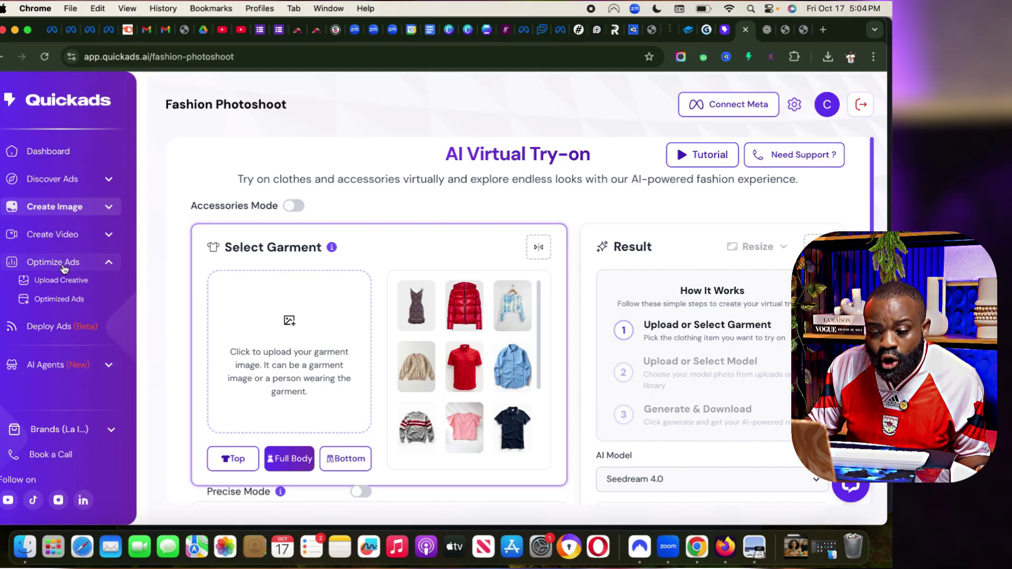
Bring up the Optimize page to see its TikTok, Compliance and Meta ad analysis options
click(73, 285)
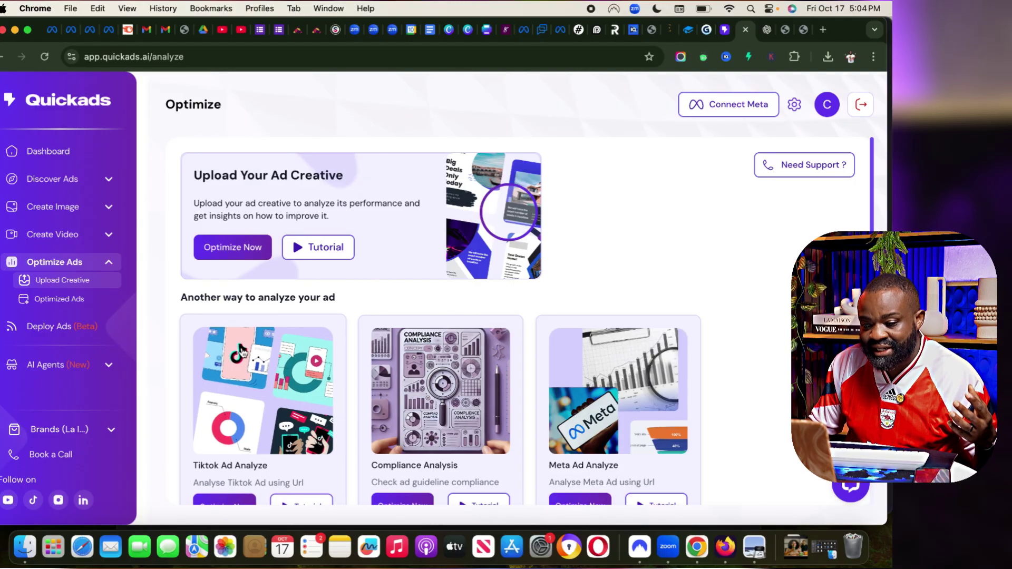
scroll(237, 350, down, 1)
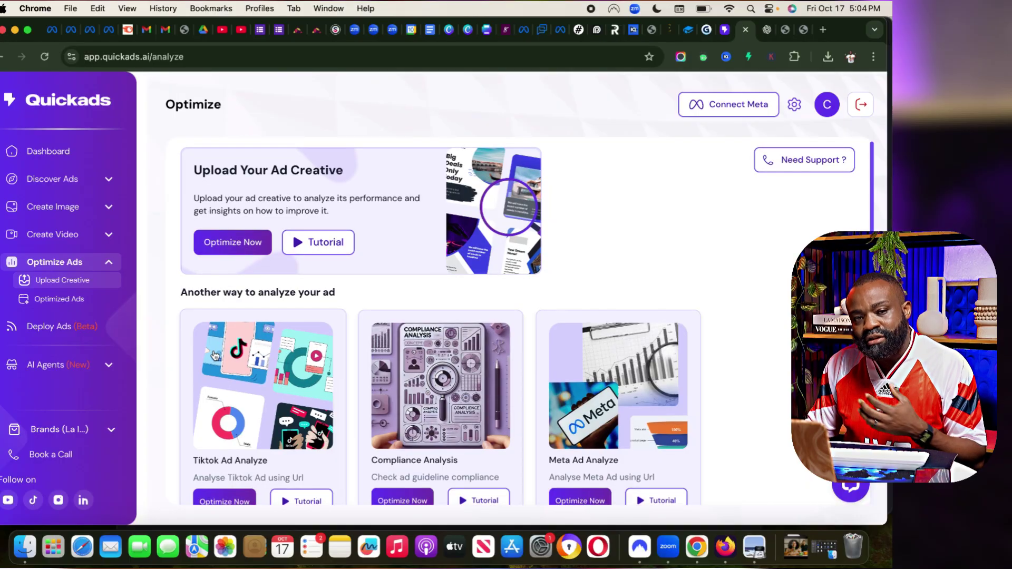
Show the Your Optimized Ads page, which lists no optimized ads yet
click(81, 310)
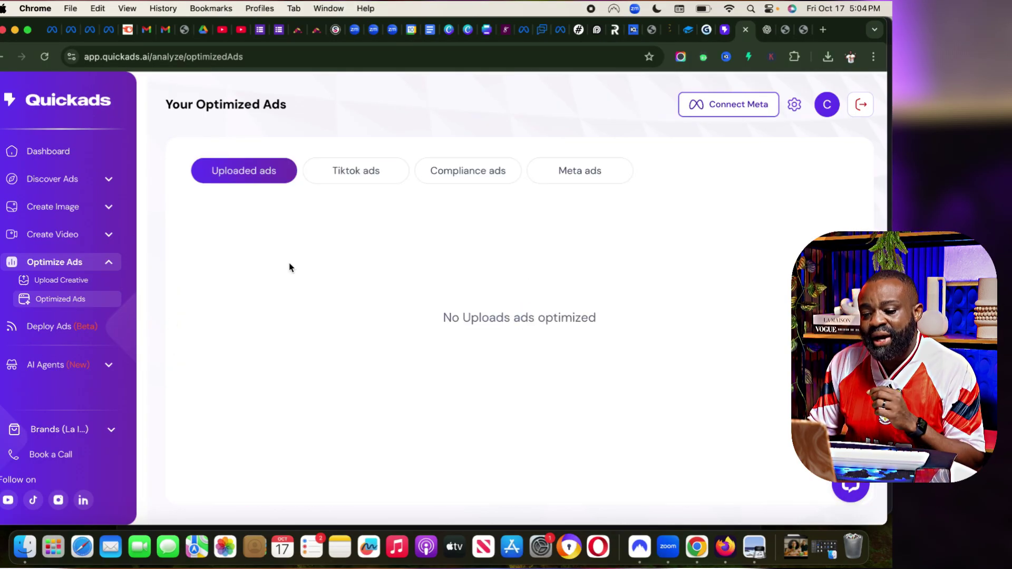